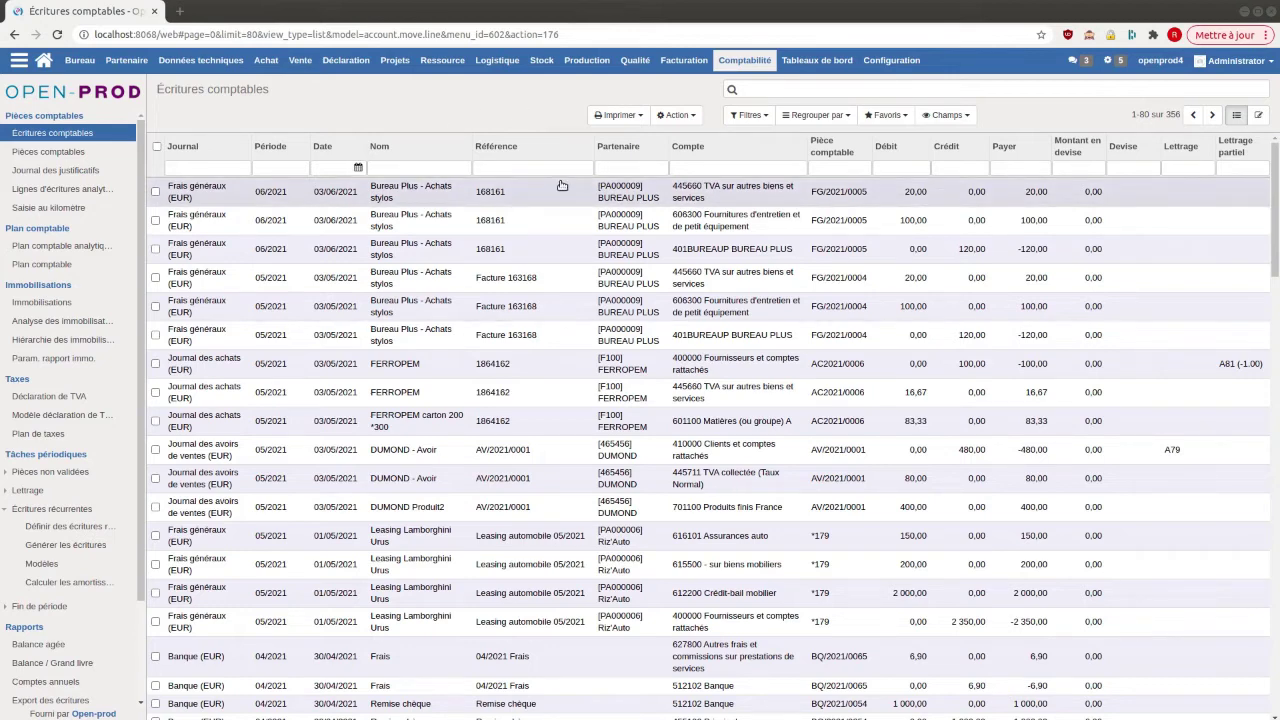
- Filter the accounting entries on Compte = 40 and group them by Partenaire
left_click(718, 170)
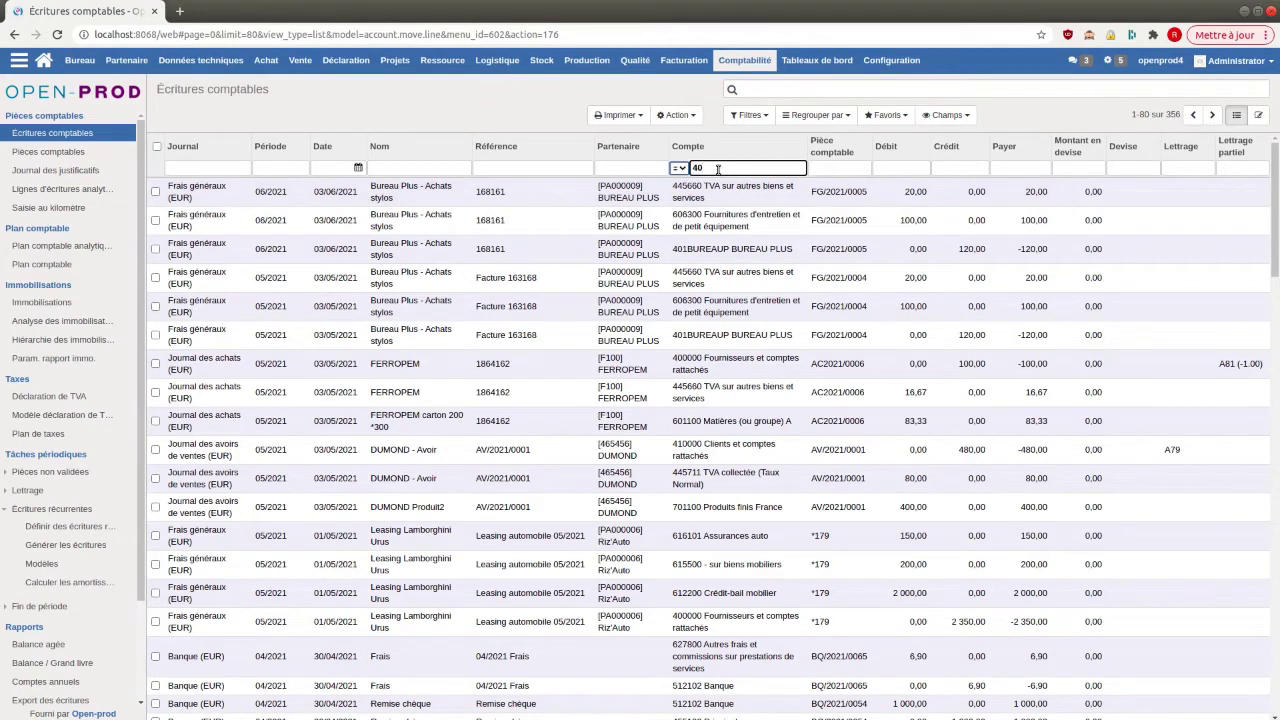
key("Return")
left_click(816, 115)
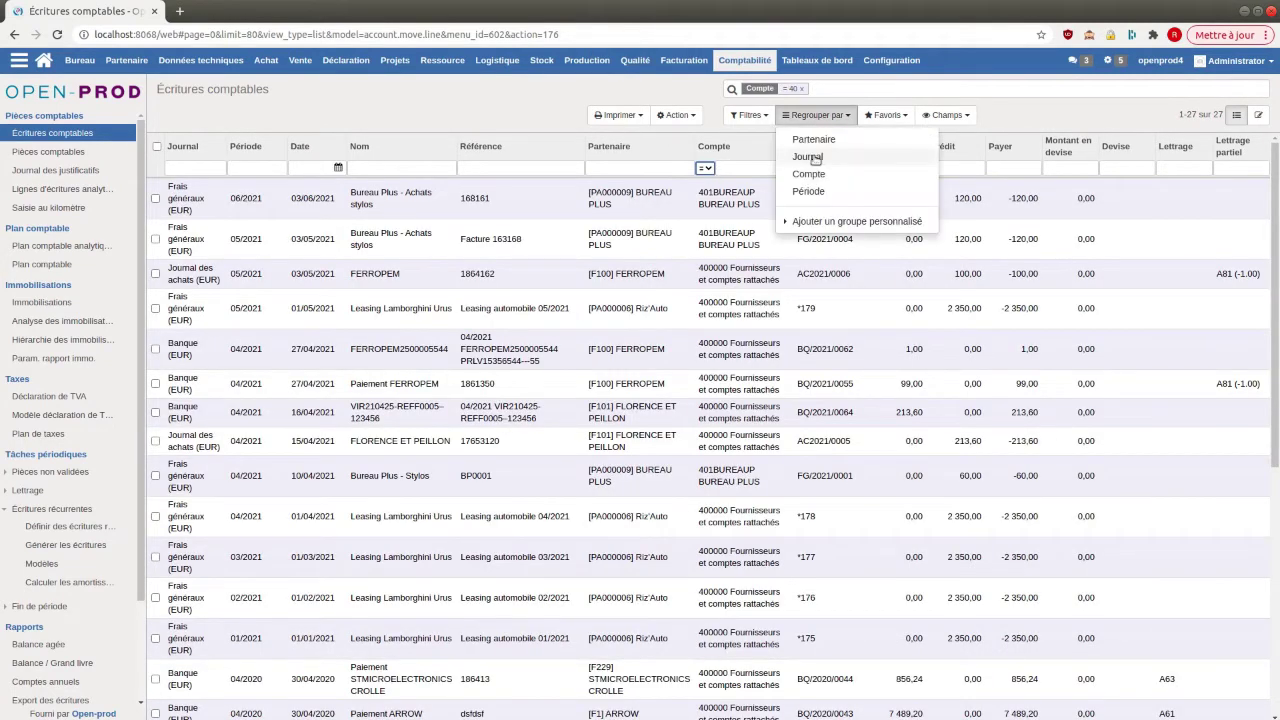
left_click(815, 140)
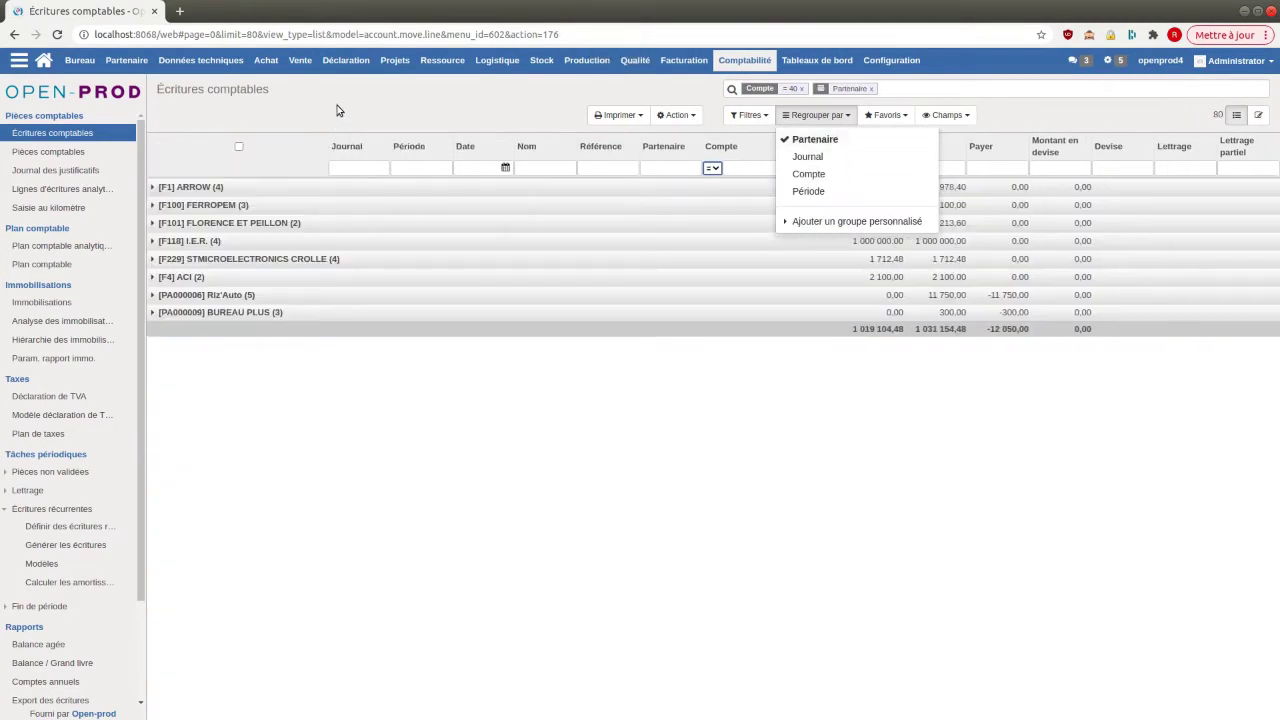
- Restrict the grouped entries with the predefined Non lettré filter
left_click(746, 115)
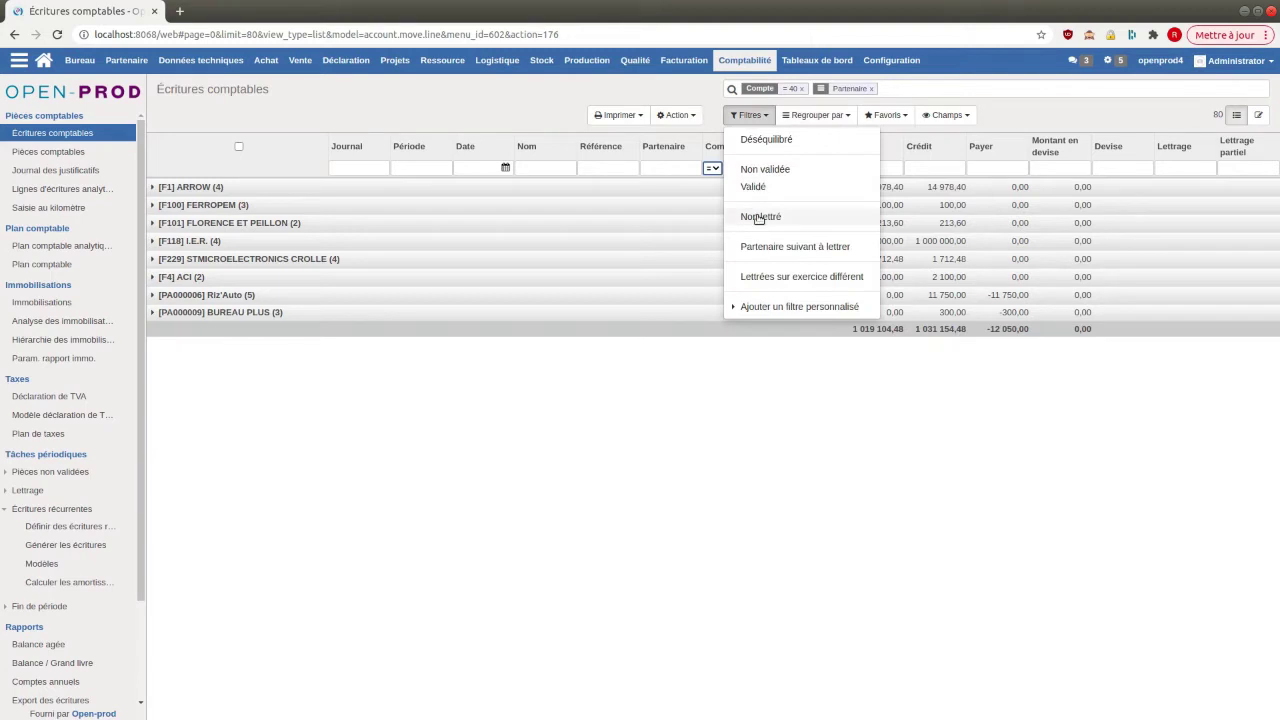
left_click(760, 217)
left_click(504, 97)
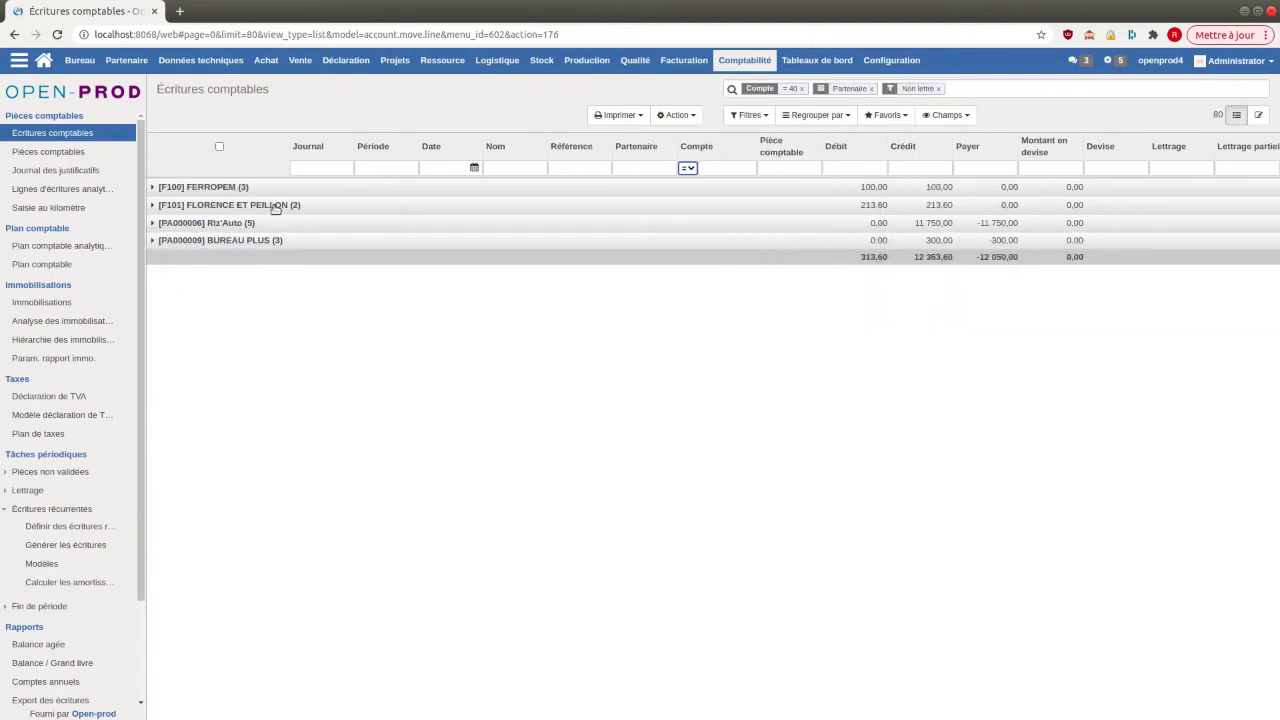
- Reconcile all three entries of the FERROPEM group with the Lettrer action
left_click(227, 187)
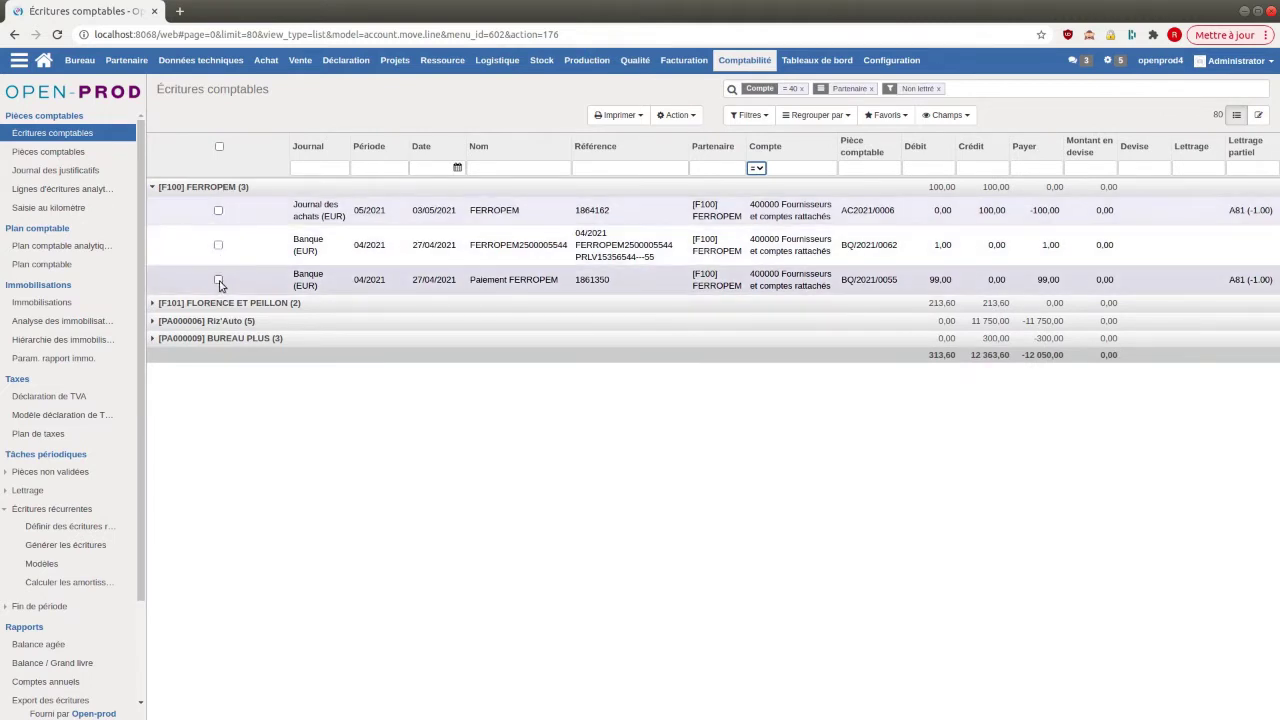
left_click(221, 147)
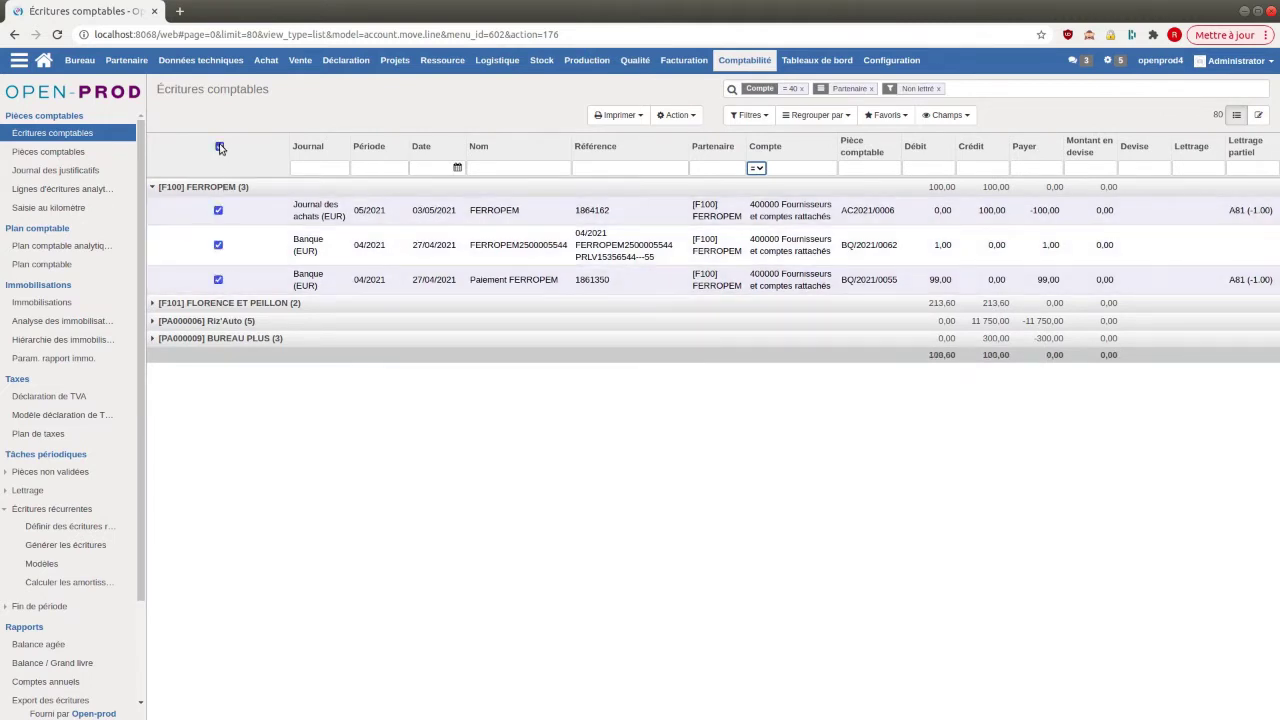
left_click(678, 117)
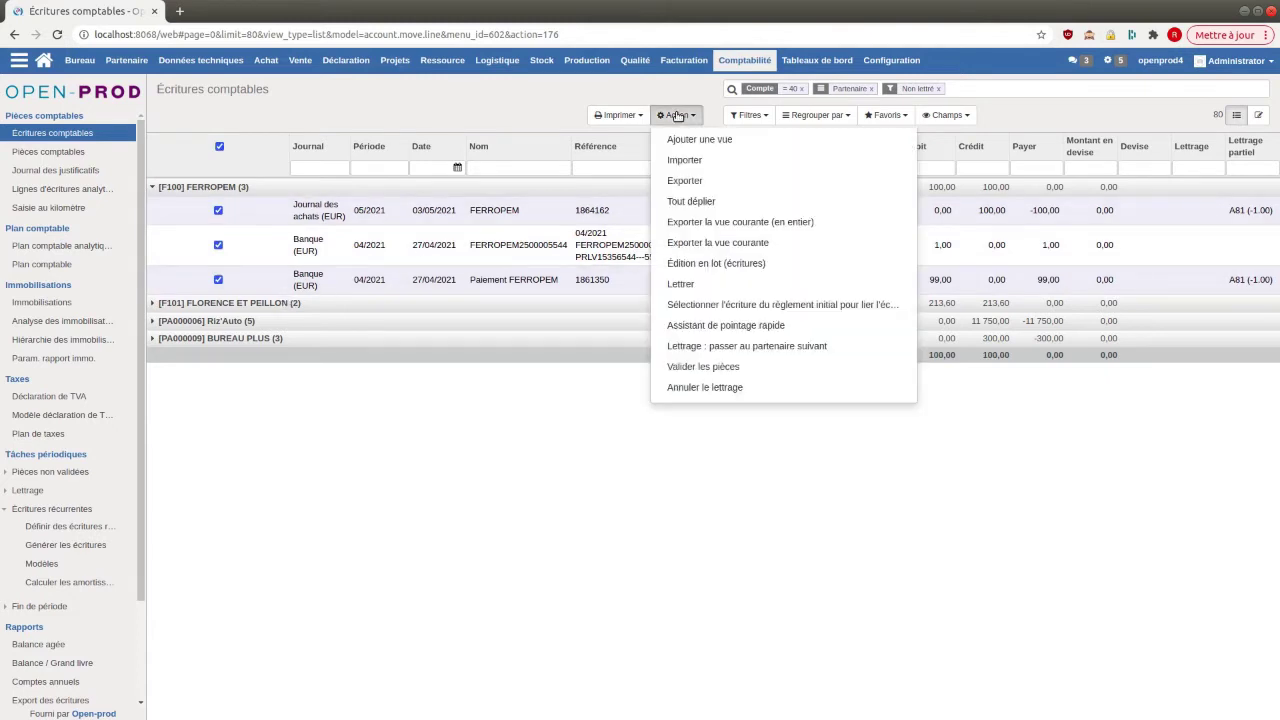
left_click(682, 285)
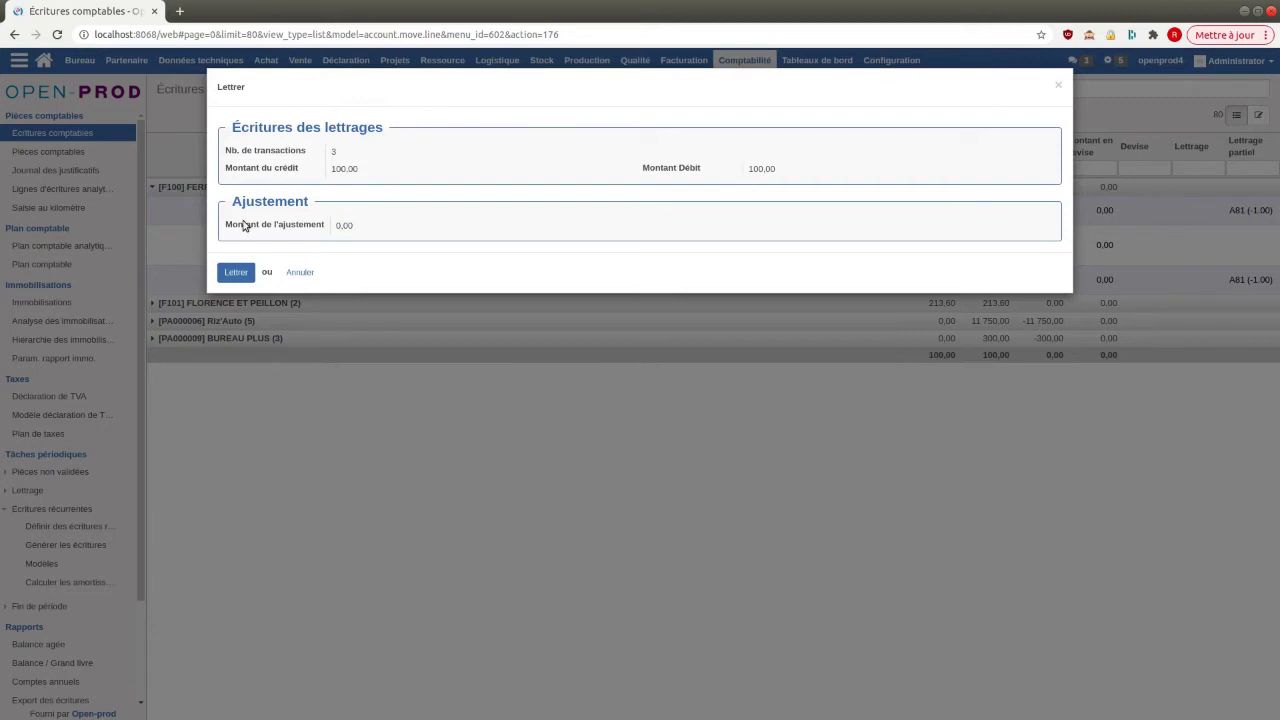
left_click(234, 274)
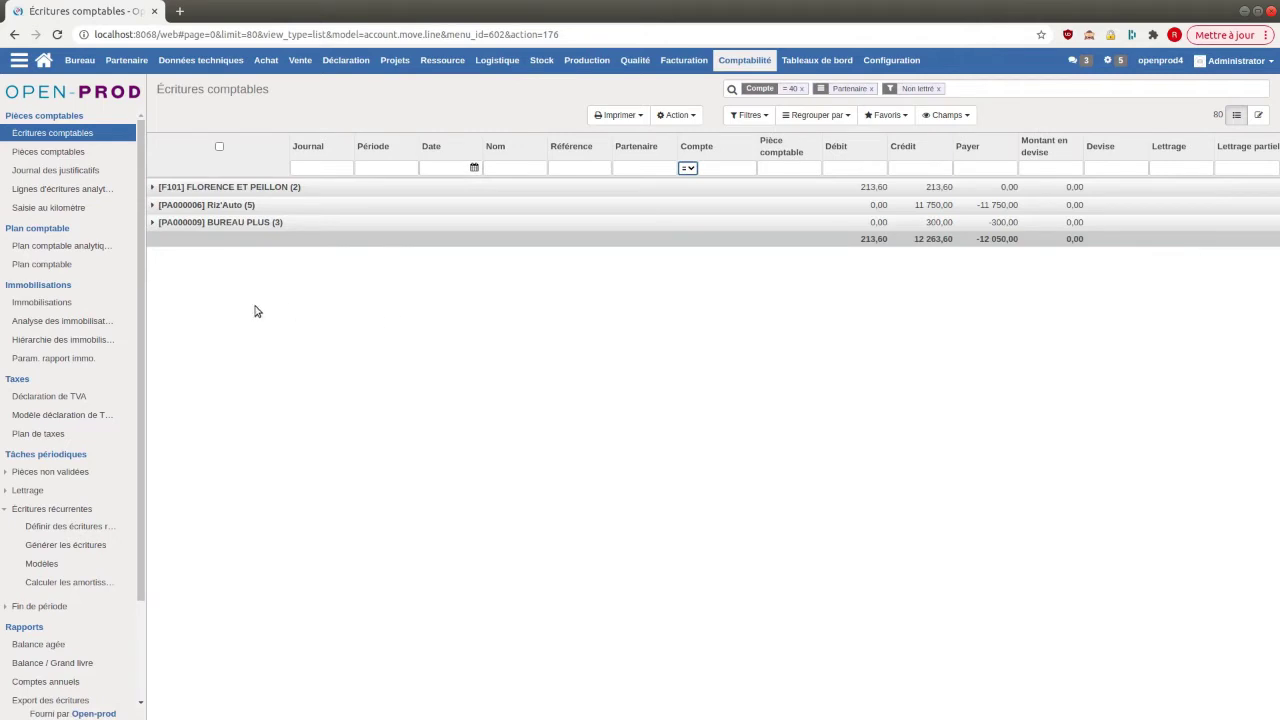
- Remove the Non lettré filter and expand the BUREAU PLUS and FERROPEM groups
left_click(940, 89)
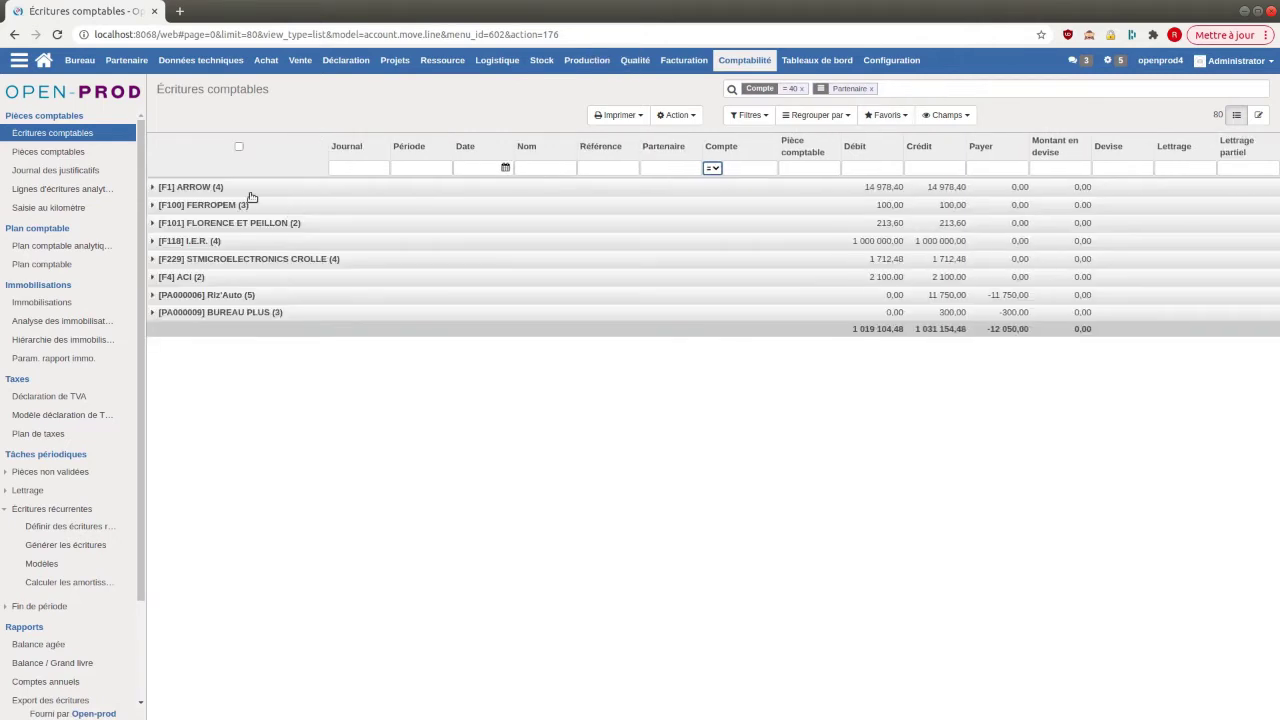
left_click(262, 311)
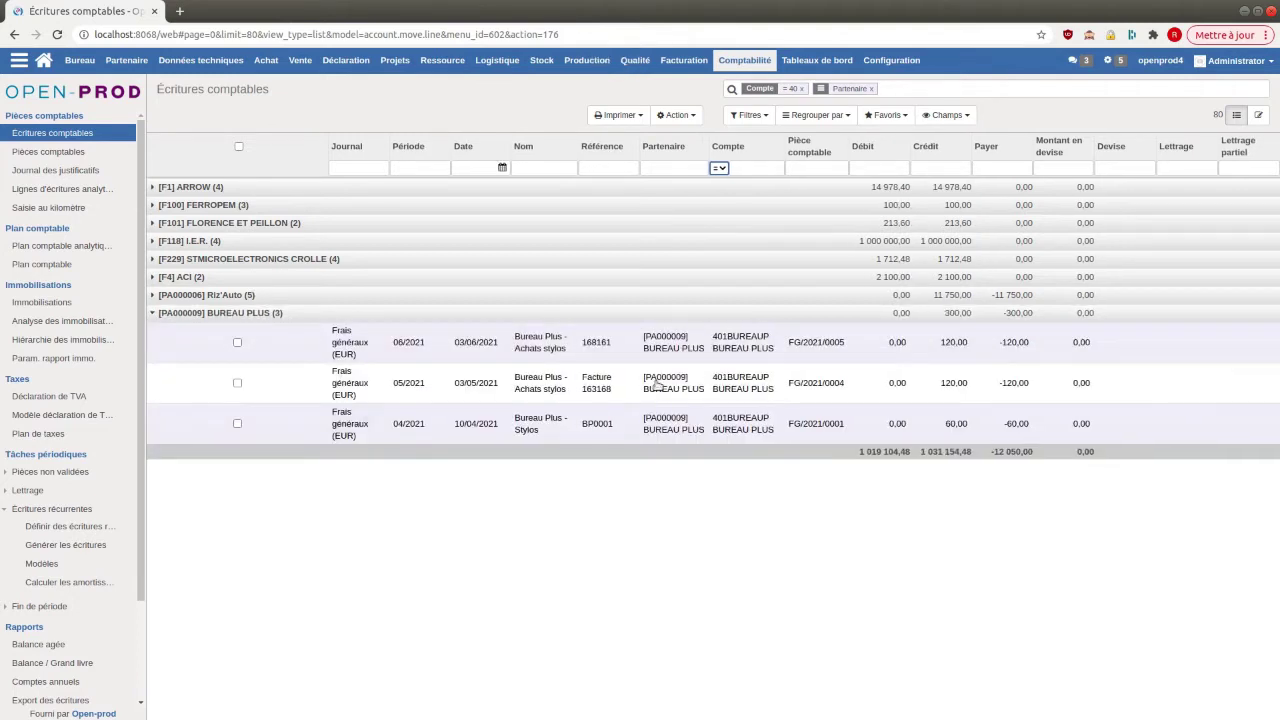
left_click(222, 206)
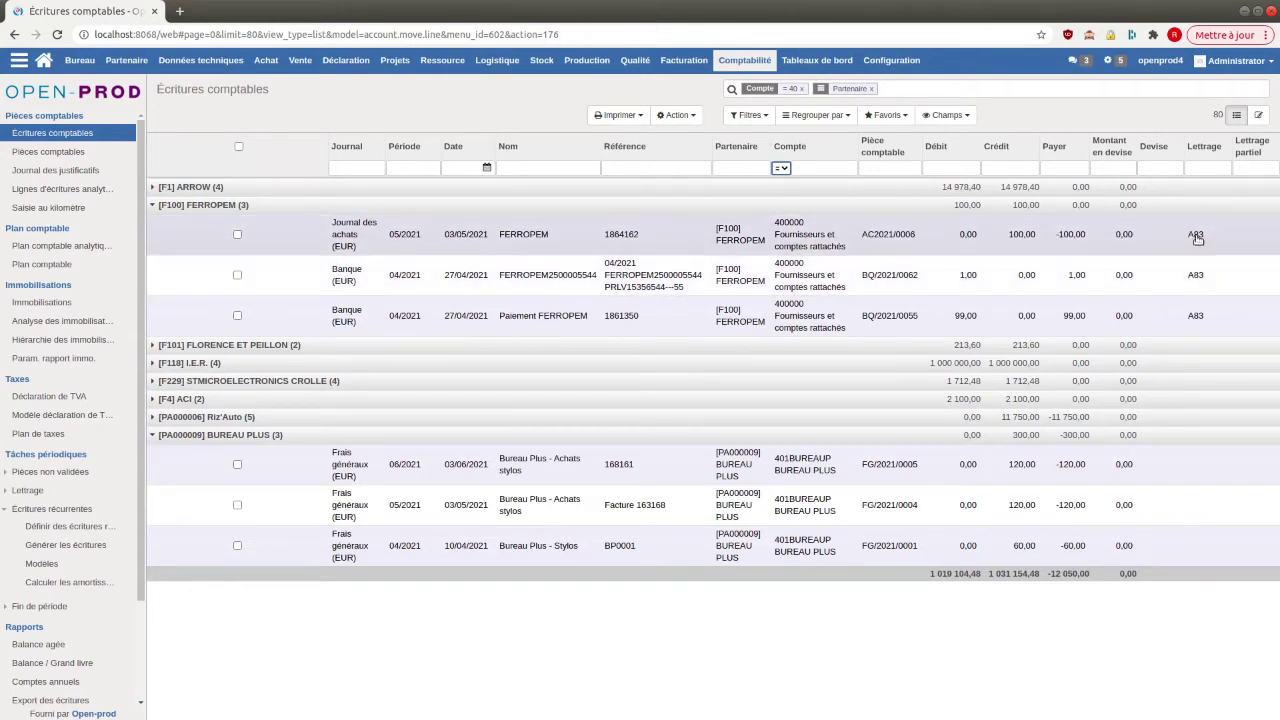
- Inspect the reconciliation record linked to FERROPEM's purchase journal entry and its available actions, and return to the entries list
left_click(1197, 238)
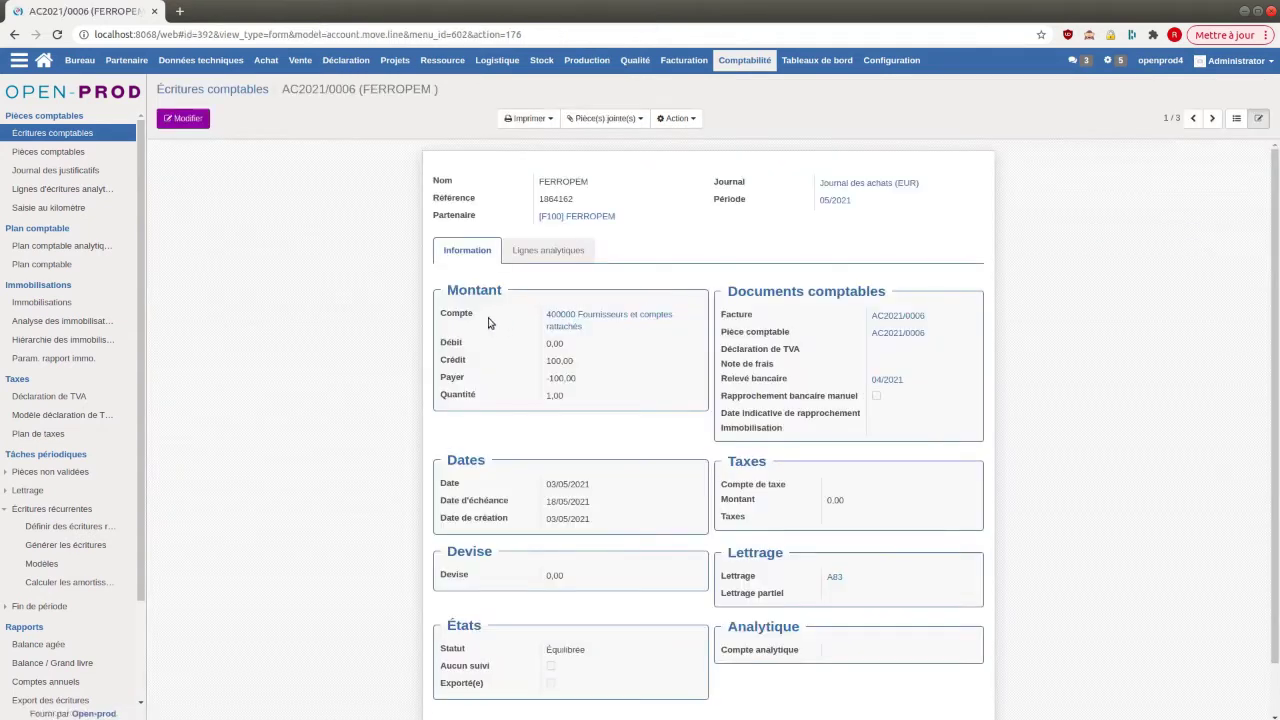
left_click(833, 580)
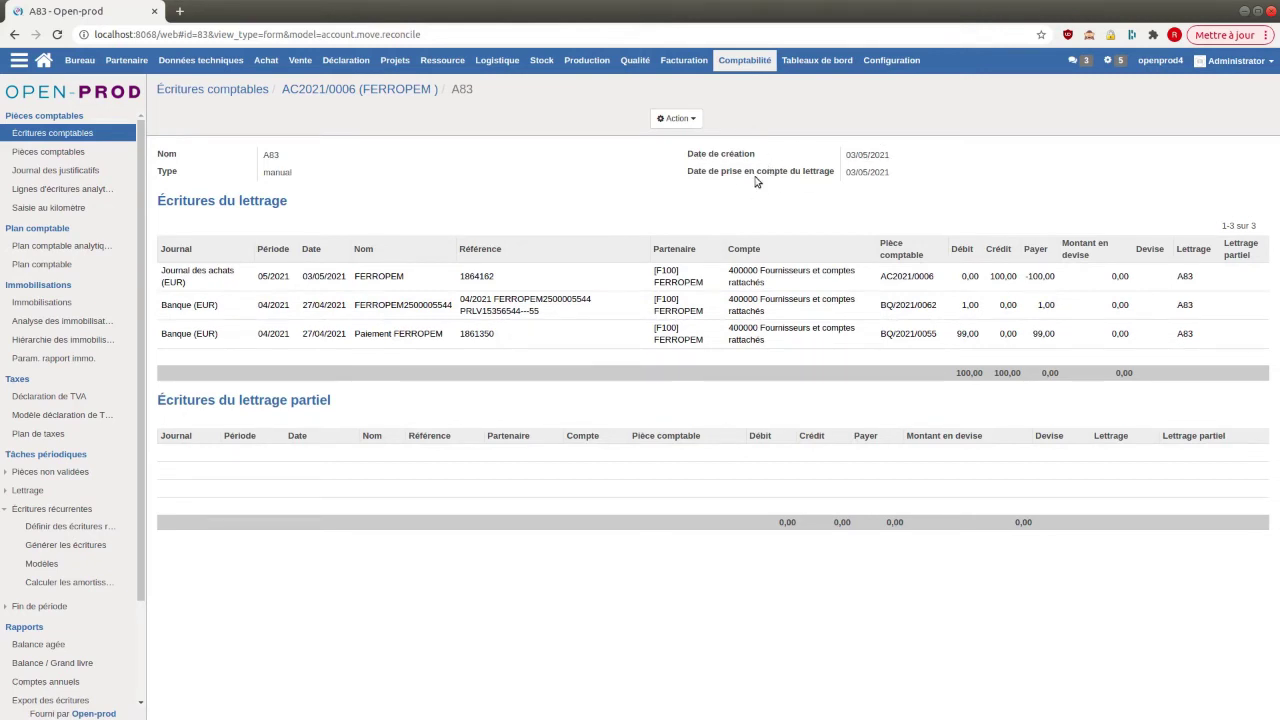
left_click(183, 171)
left_click(678, 119)
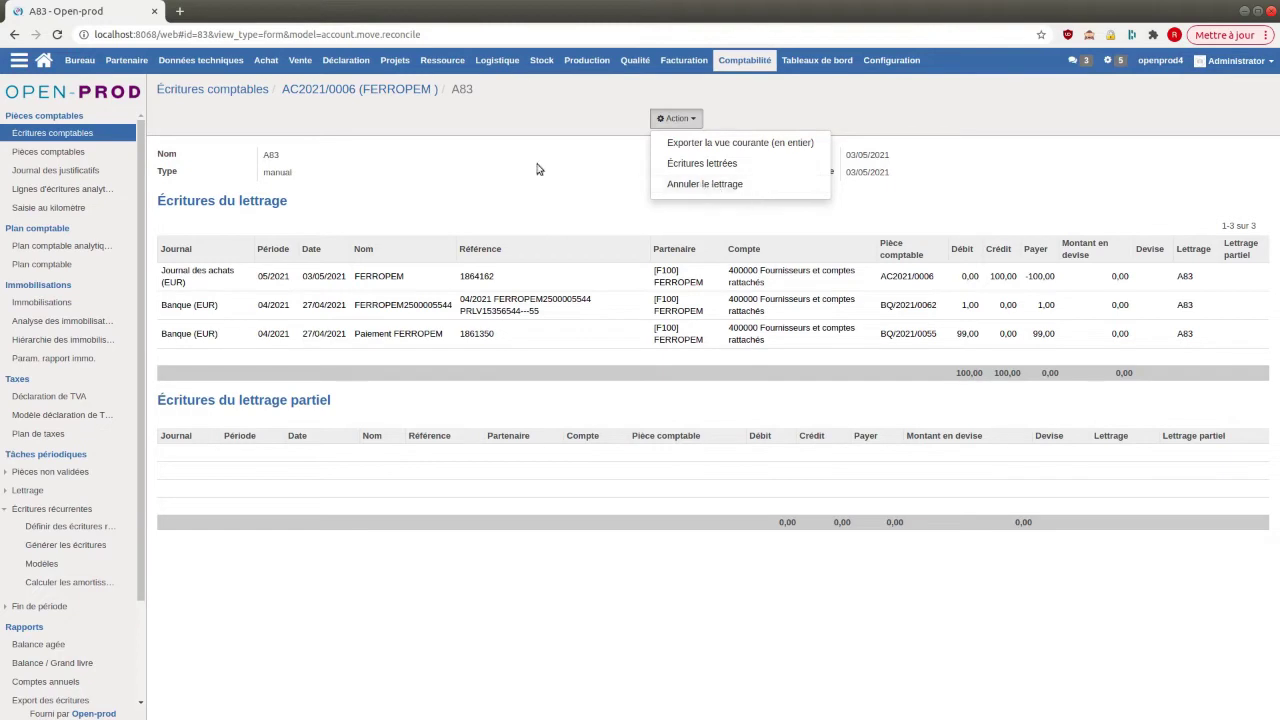
left_click(350, 89)
left_click(203, 88)
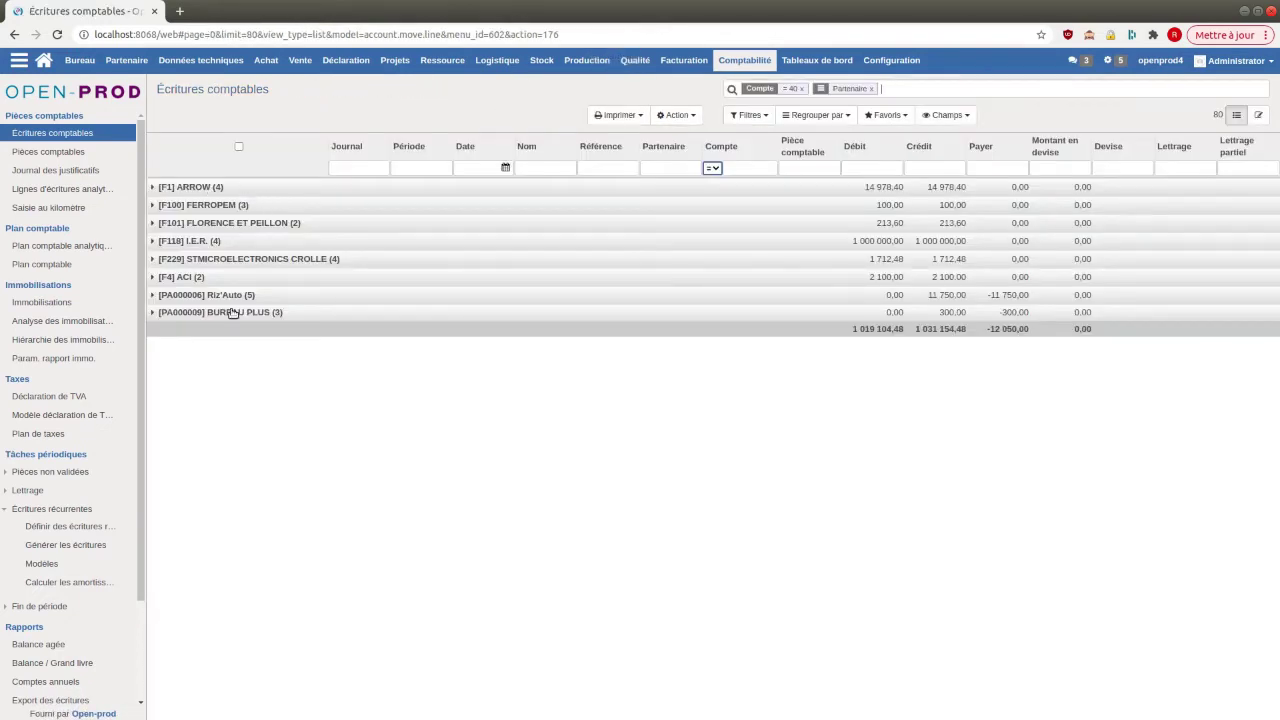
- Cancel the reconciliation of FERROPEM's purchase journal entry with Annuler le lettrage
left_click(221, 205)
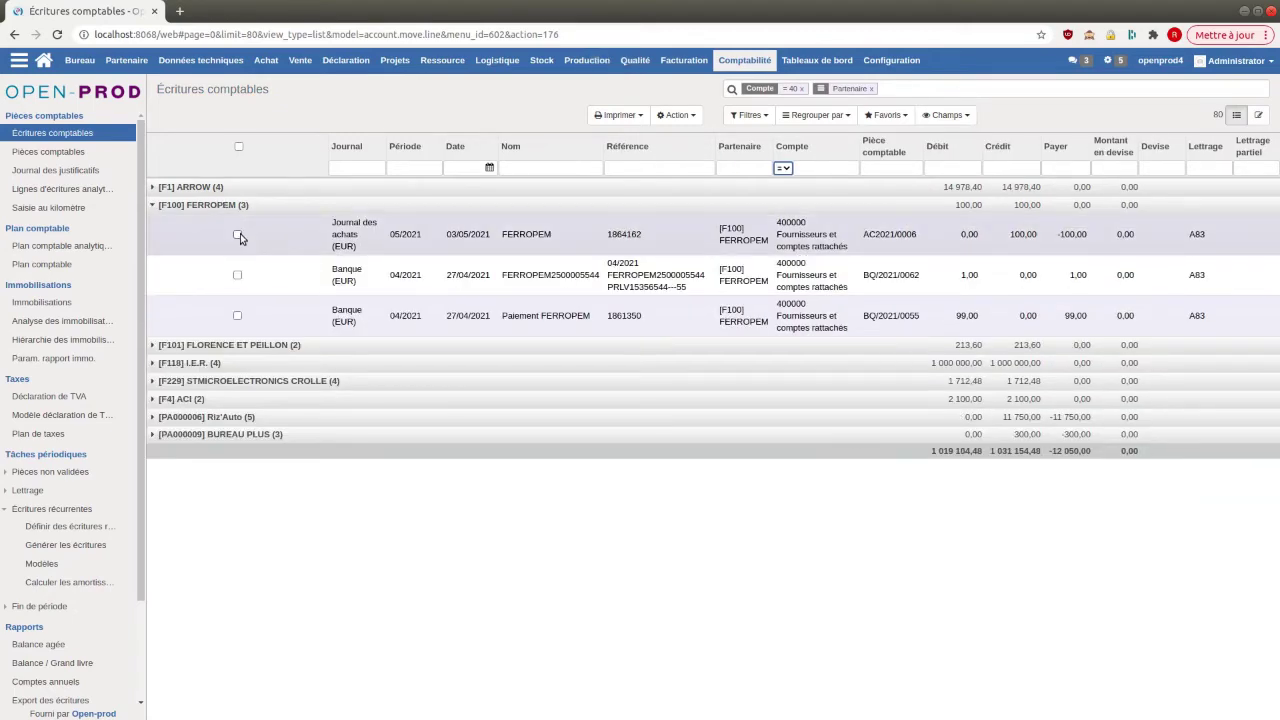
left_click(237, 235)
left_click(677, 115)
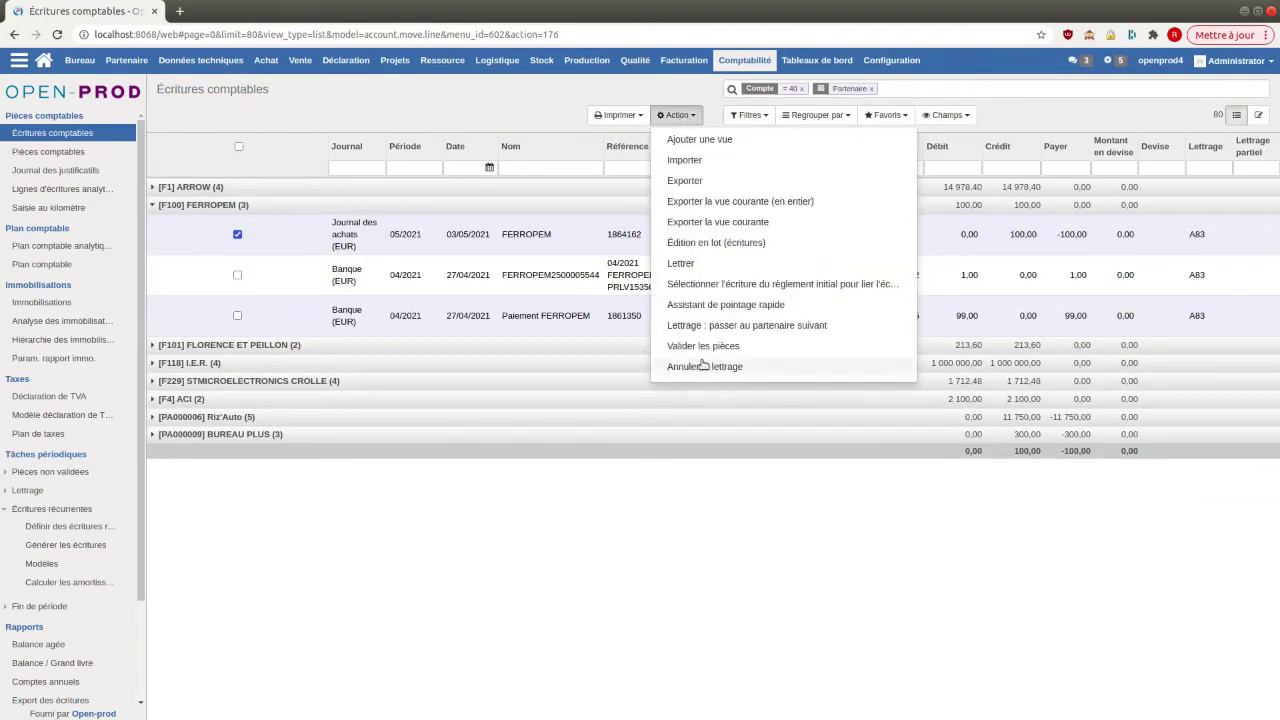
left_click(704, 367)
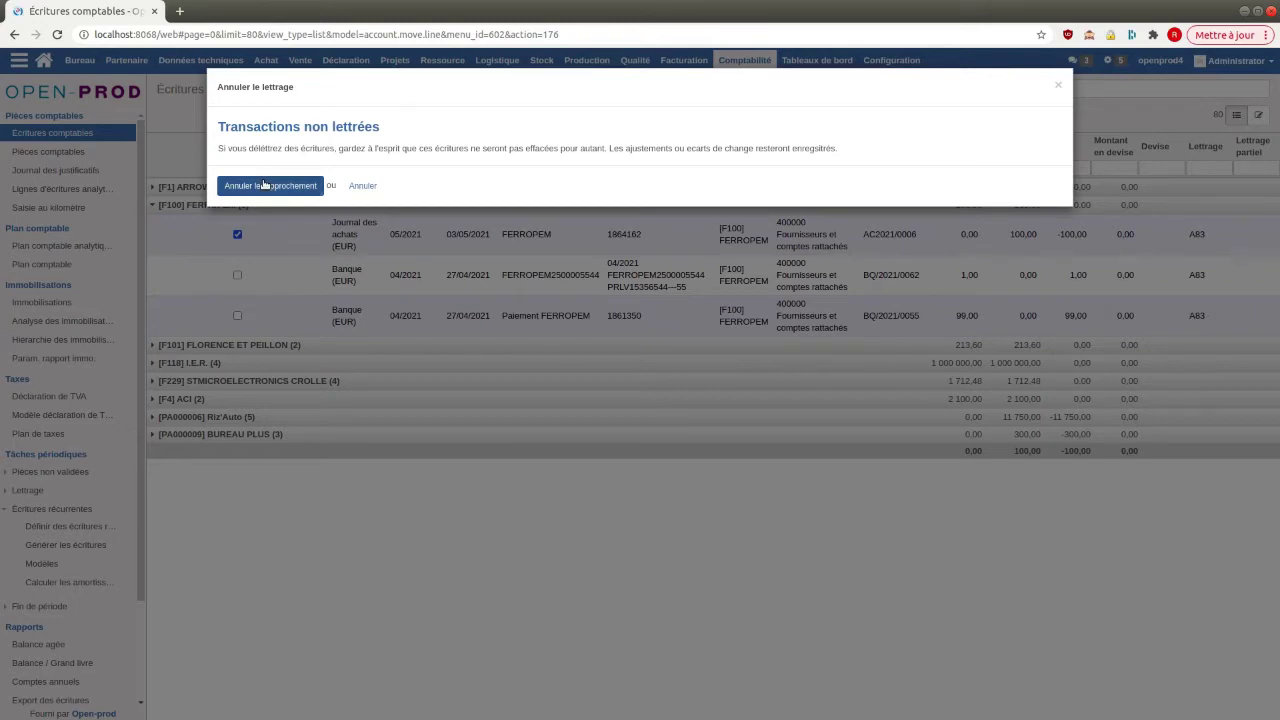
left_click(265, 185)
- Cancel the partial reconciliation of FERROPEM's two Banque (EUR) entries
left_click(242, 205)
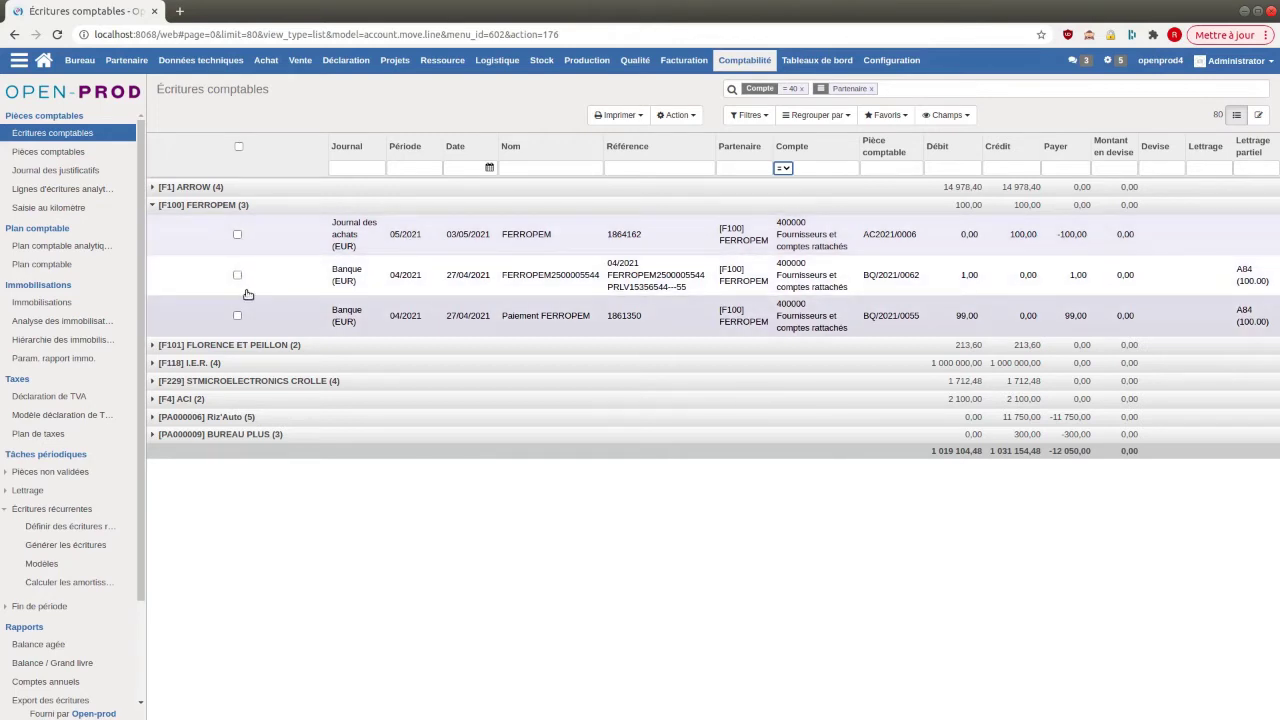
left_click(237, 275)
left_click(237, 316)
left_click(676, 115)
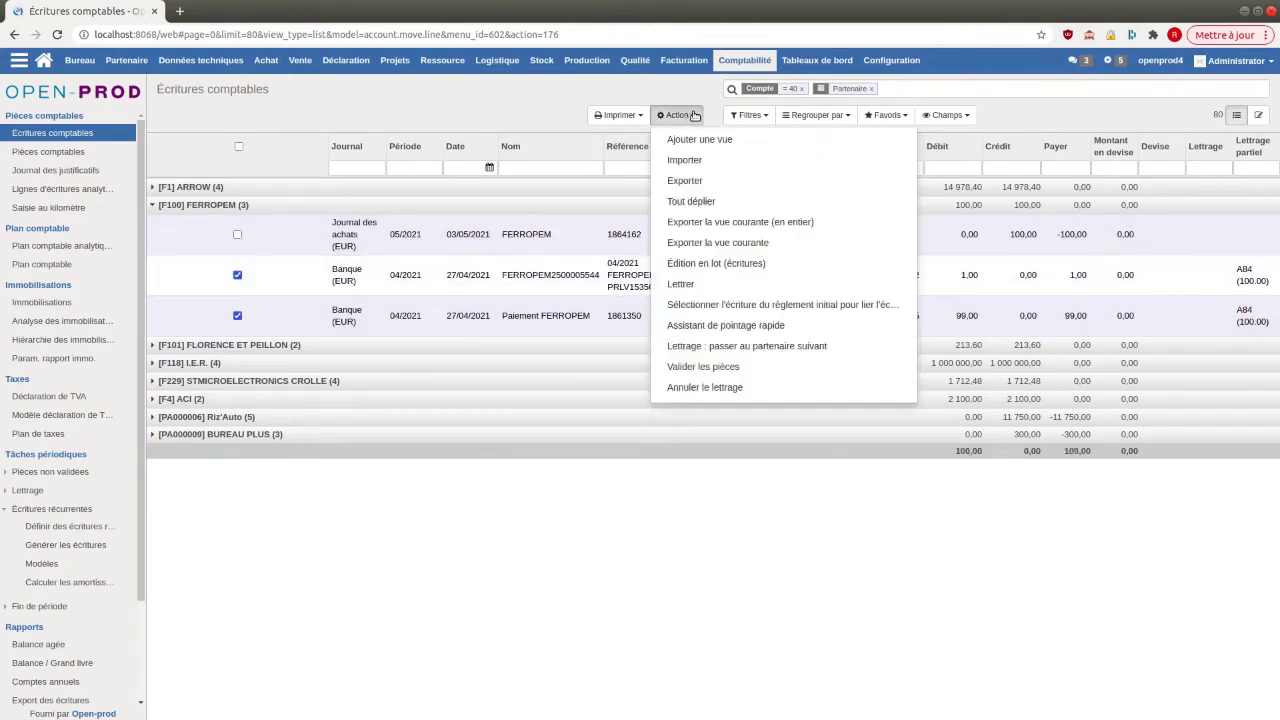
left_click(699, 388)
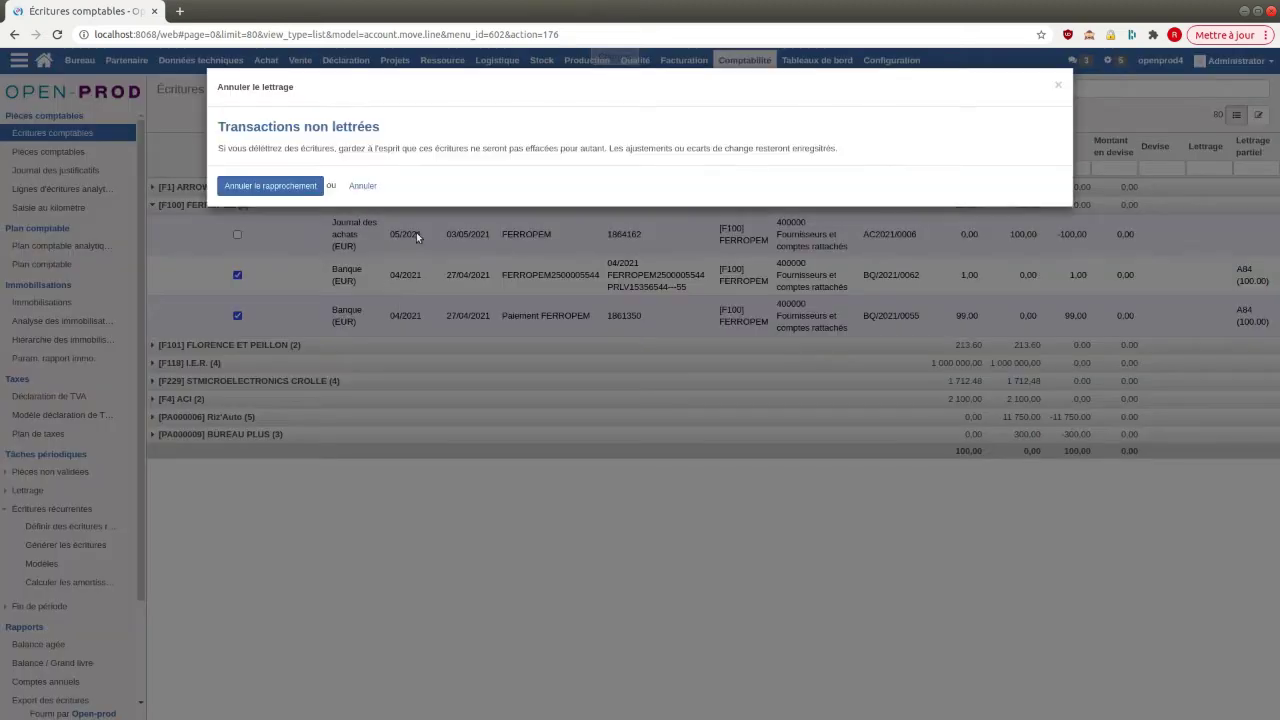
left_click(275, 185)
- Start reconciling FERROPEM's purchase entry with the Paiement FERROPEM bank entry, choosing Lettrer avec ajustement
left_click(241, 205)
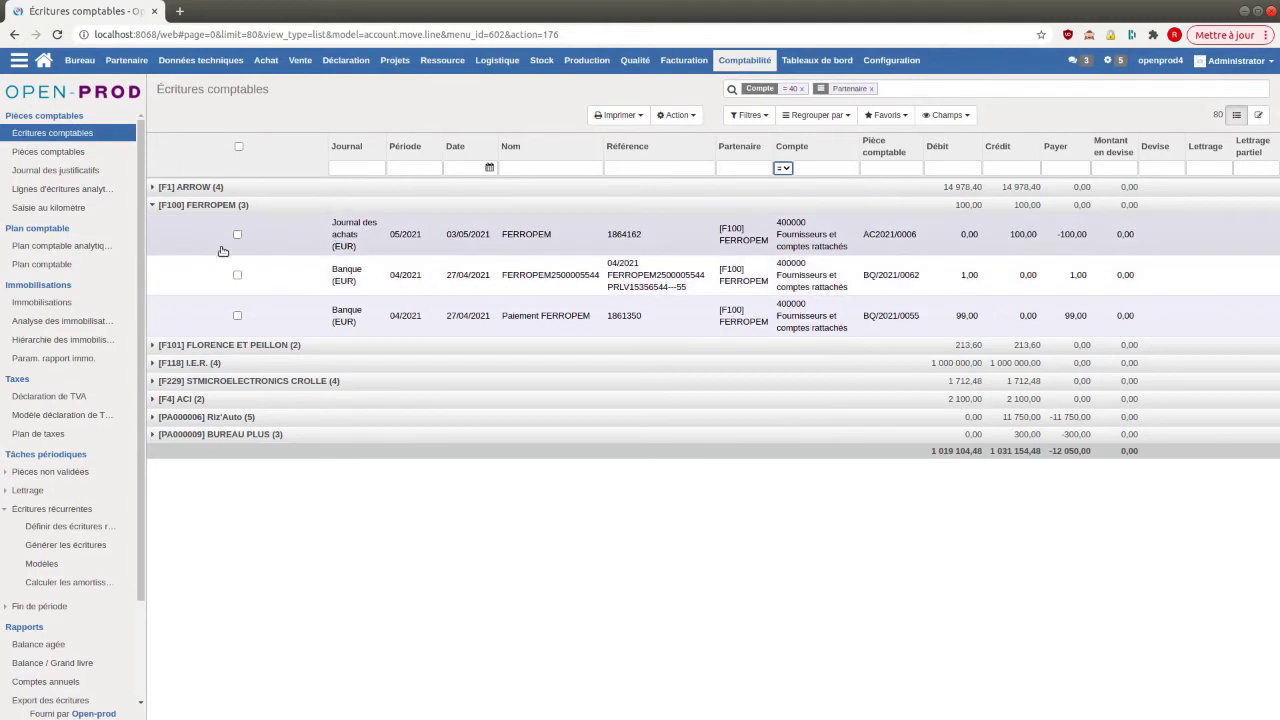
left_click(237, 235)
left_click(237, 317)
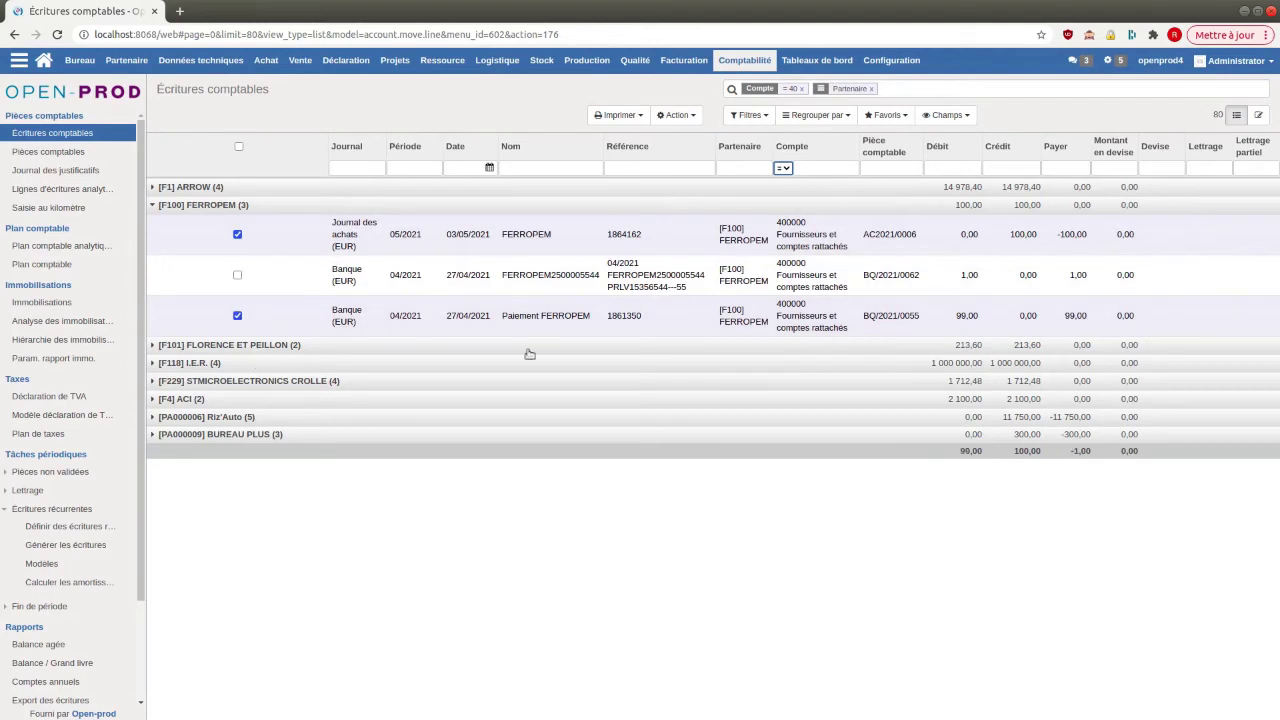
left_click(689, 119)
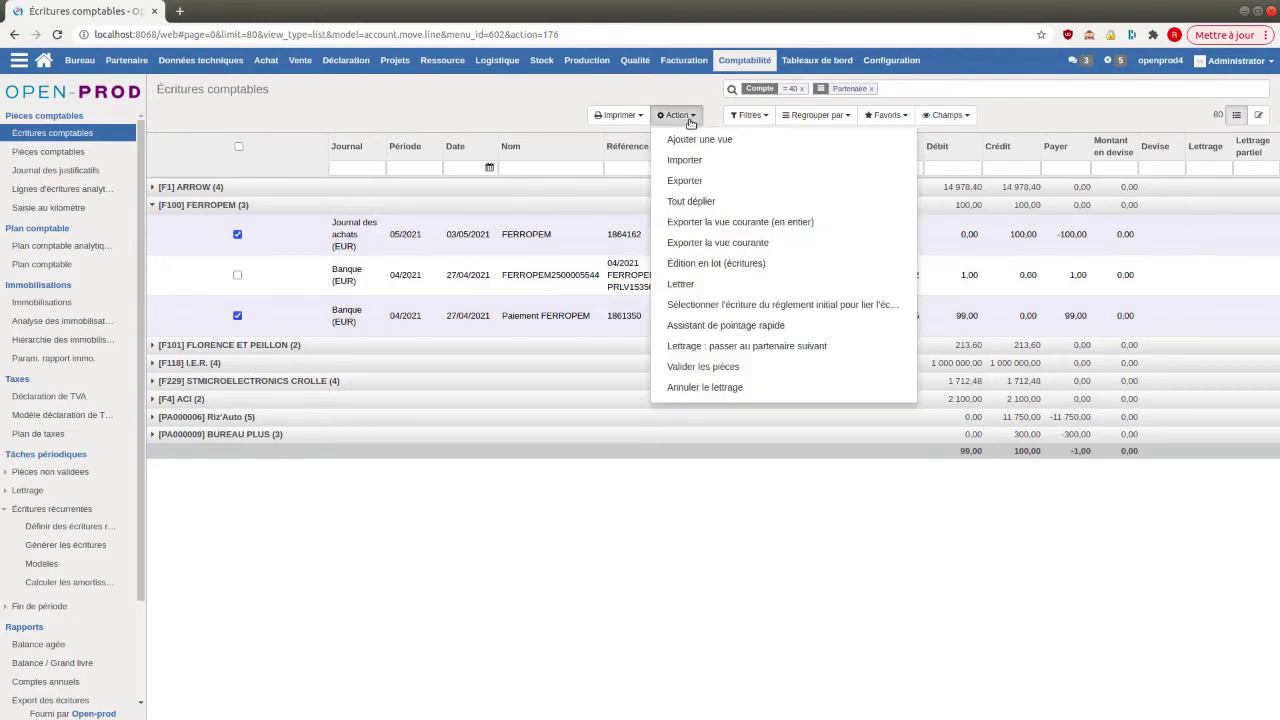
left_click(755, 285)
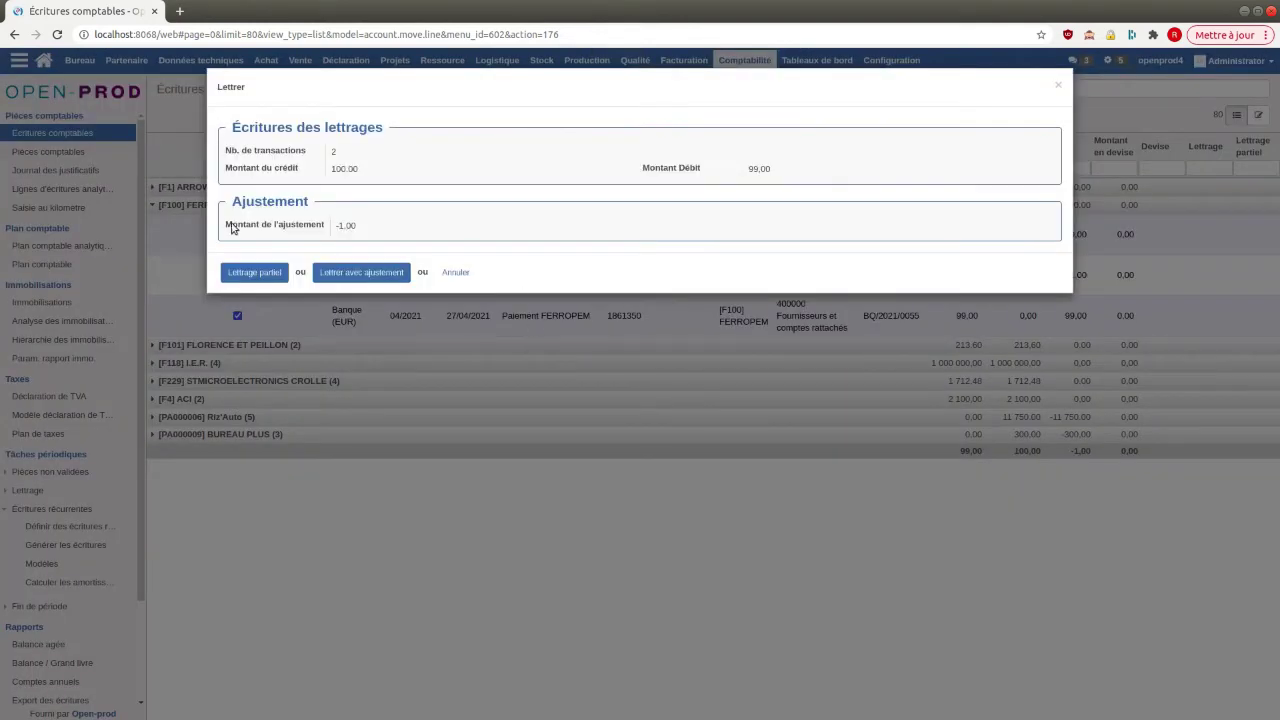
left_click_drag(233, 226, 378, 231)
left_click(380, 231)
left_click(253, 276)
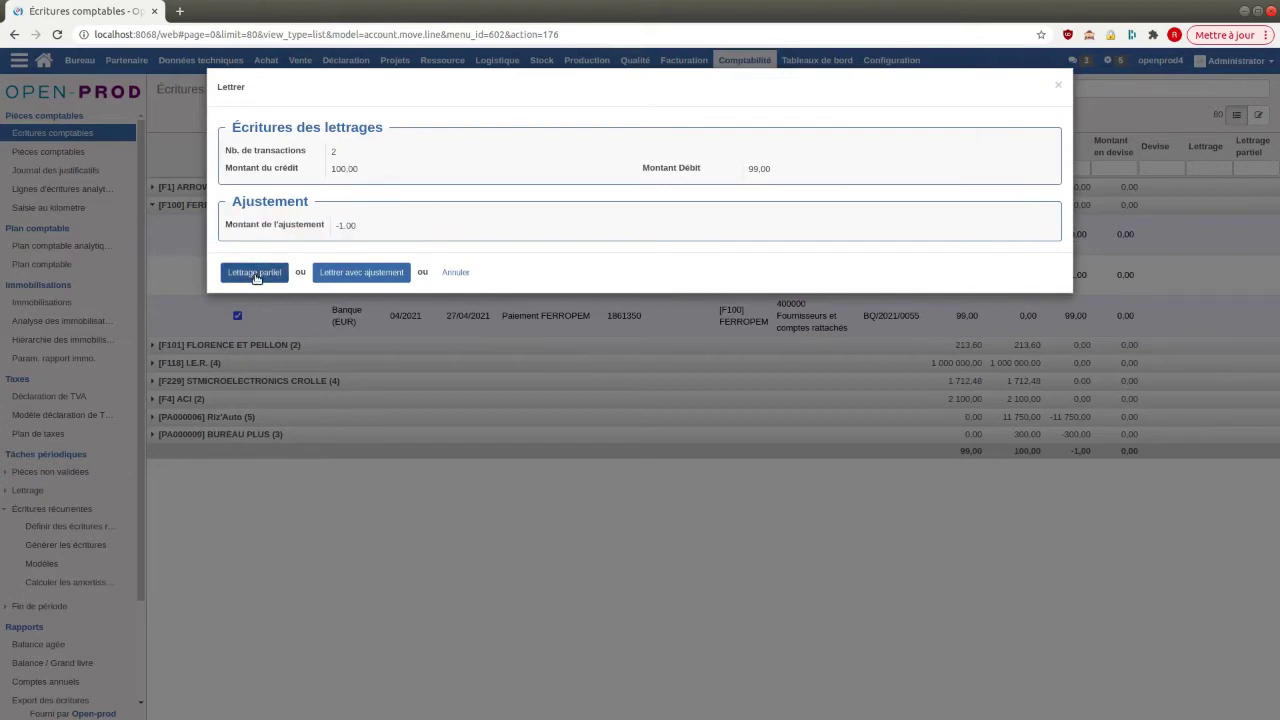
left_click(360, 273)
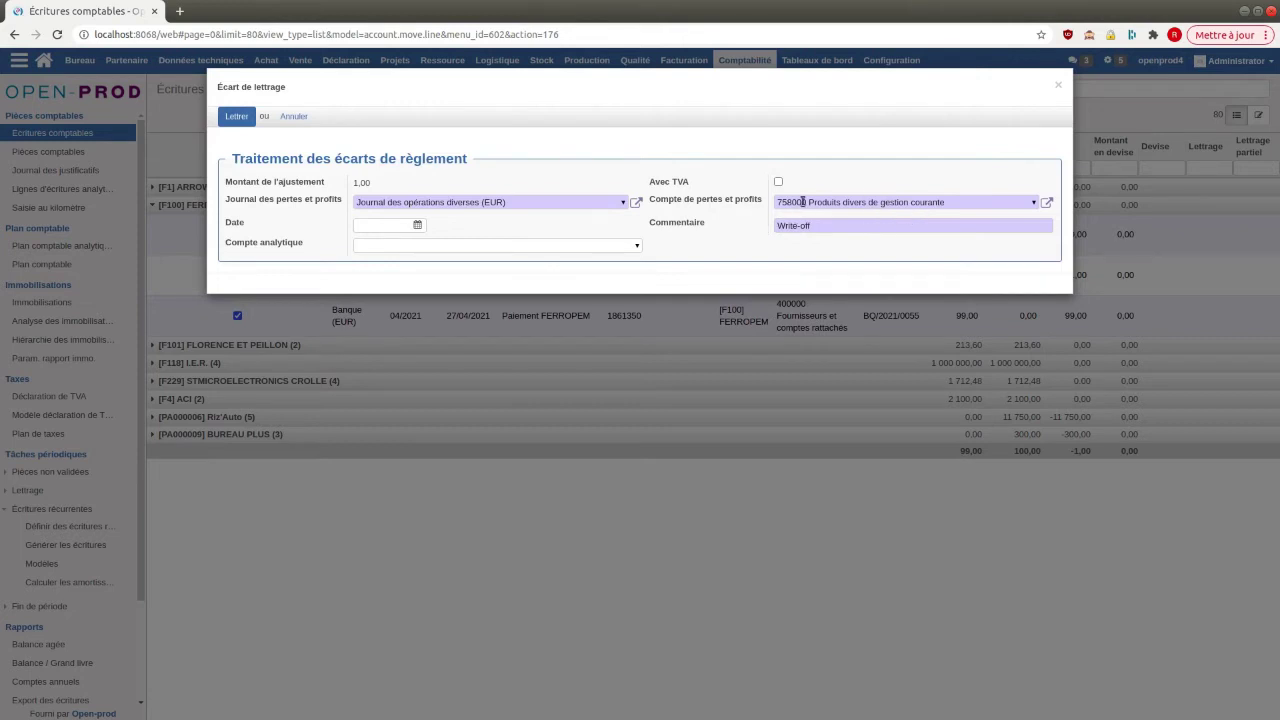
- Set the settlement difference's comment to "Écart de règlement"
triple_click(844, 226)
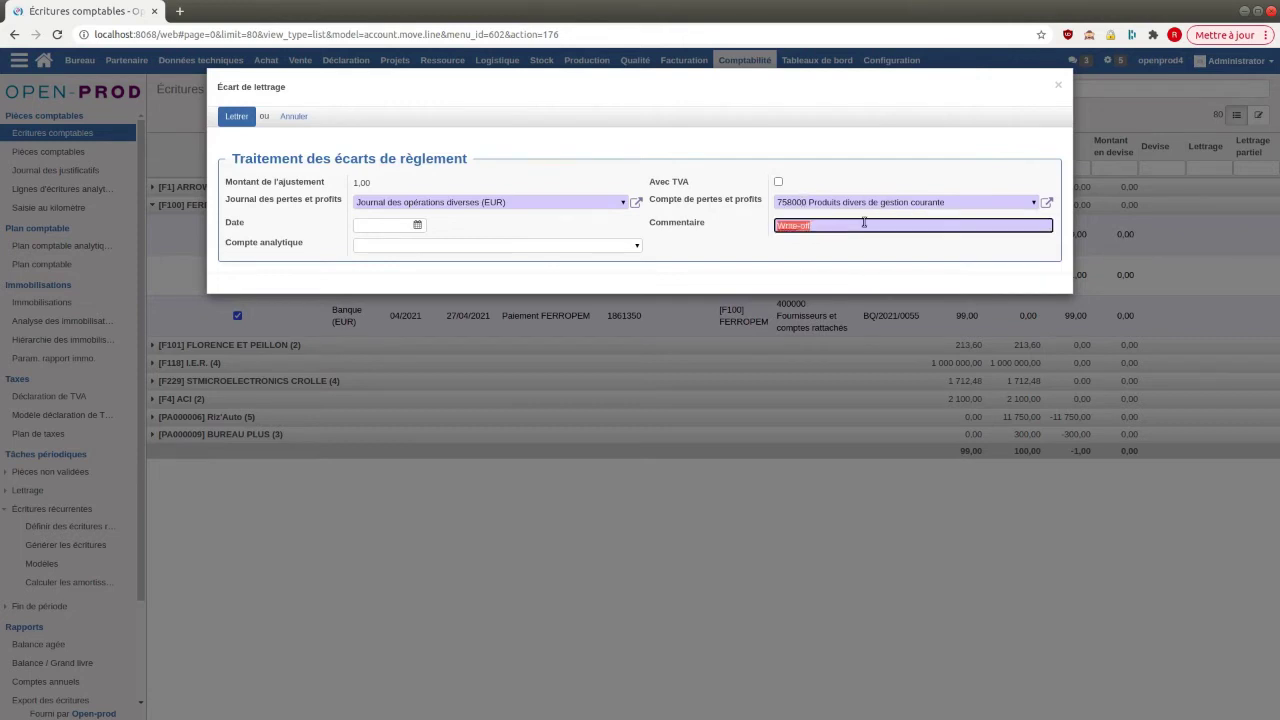
type("Écart de règlement")
left_click(365, 224)
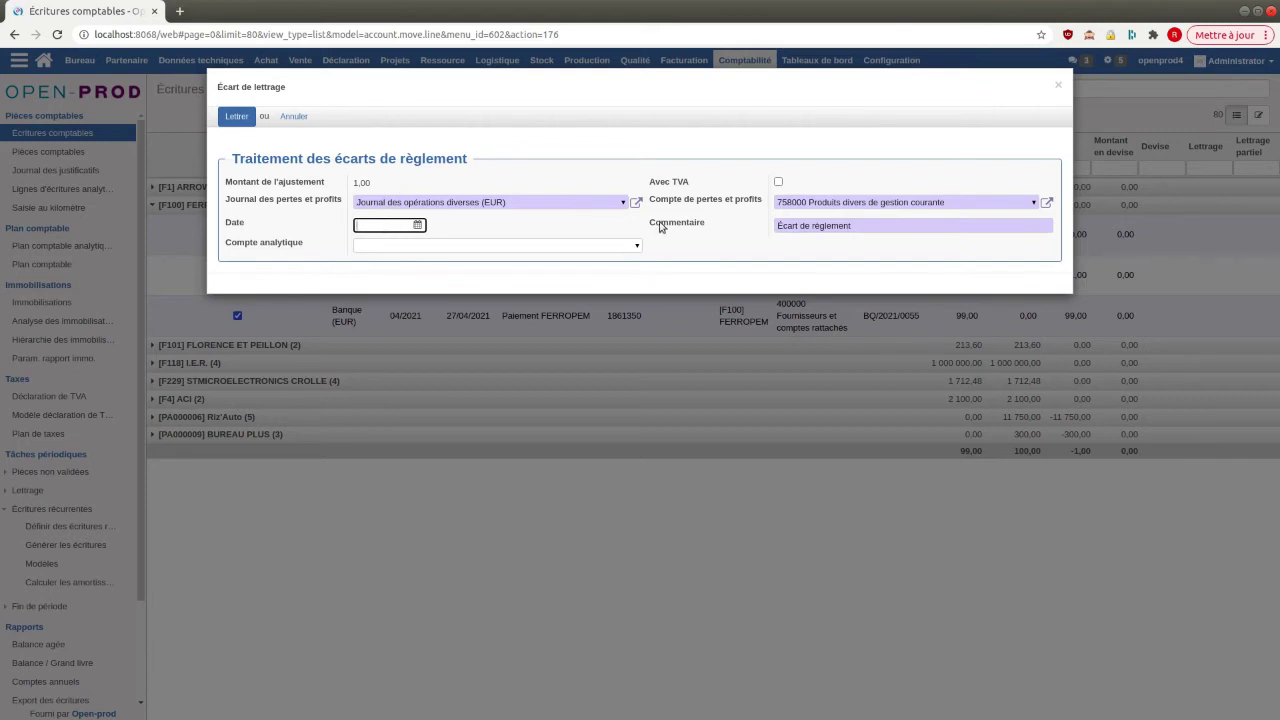
- Enable Avec TVA for the settlement difference and set Compte de TVA to 627800 Autres frais et commissions sur prestations de services
left_click(778, 183)
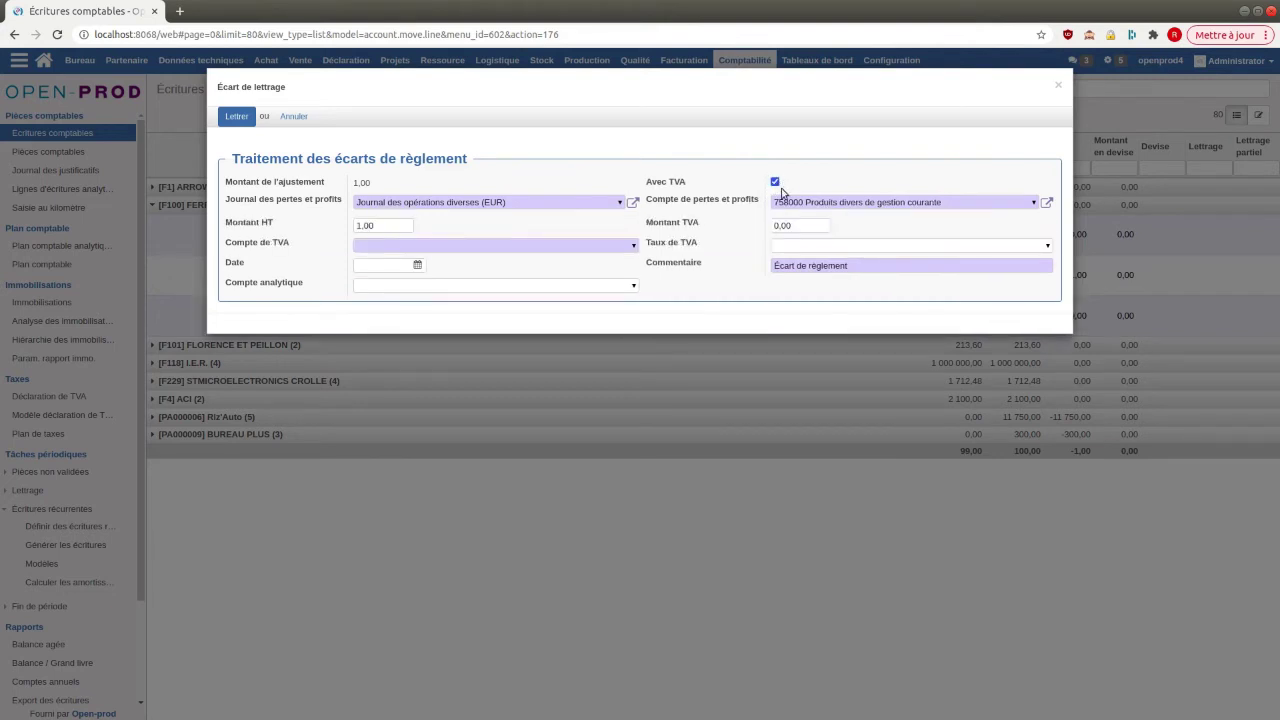
left_click(538, 246)
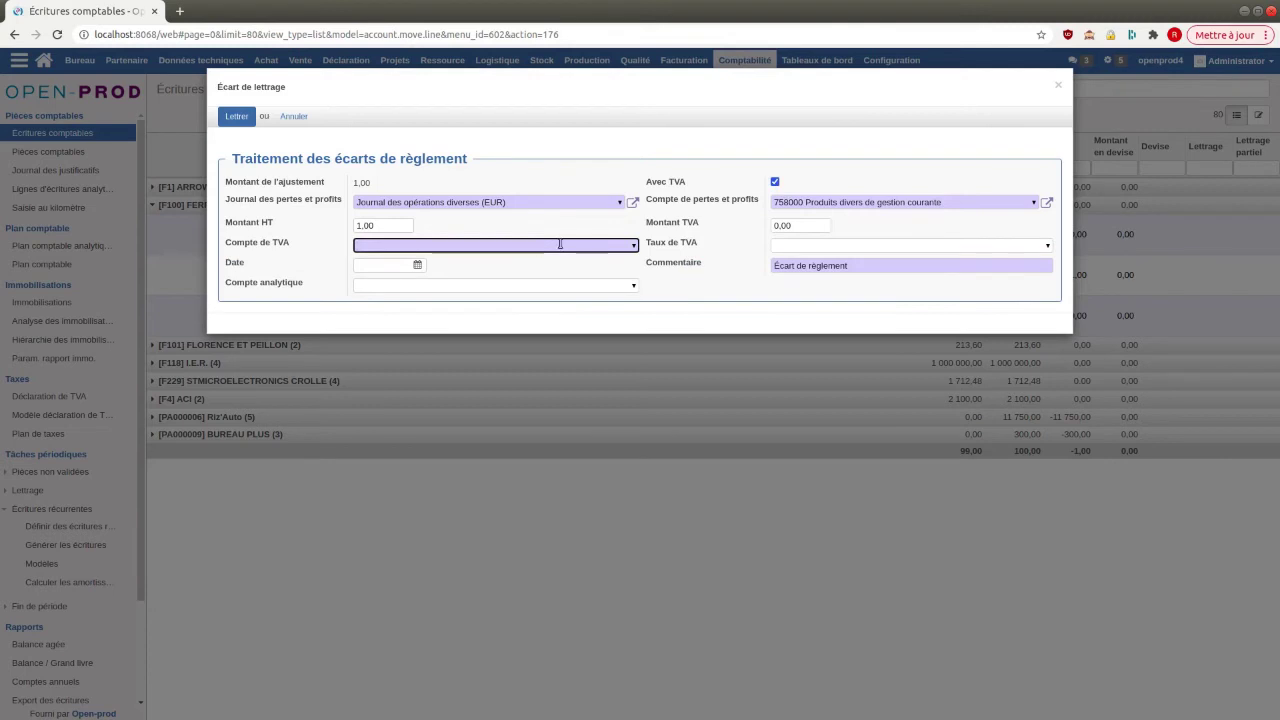
type("6278")
key("Return")
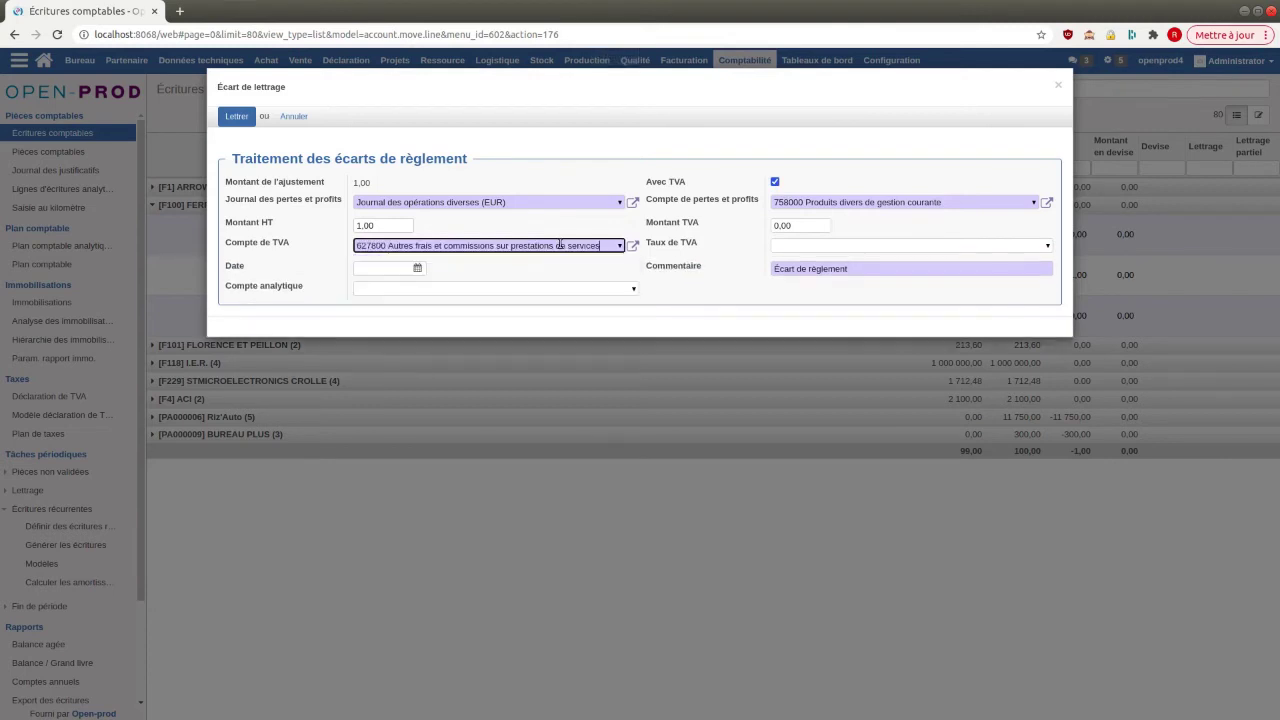
key("Tab")
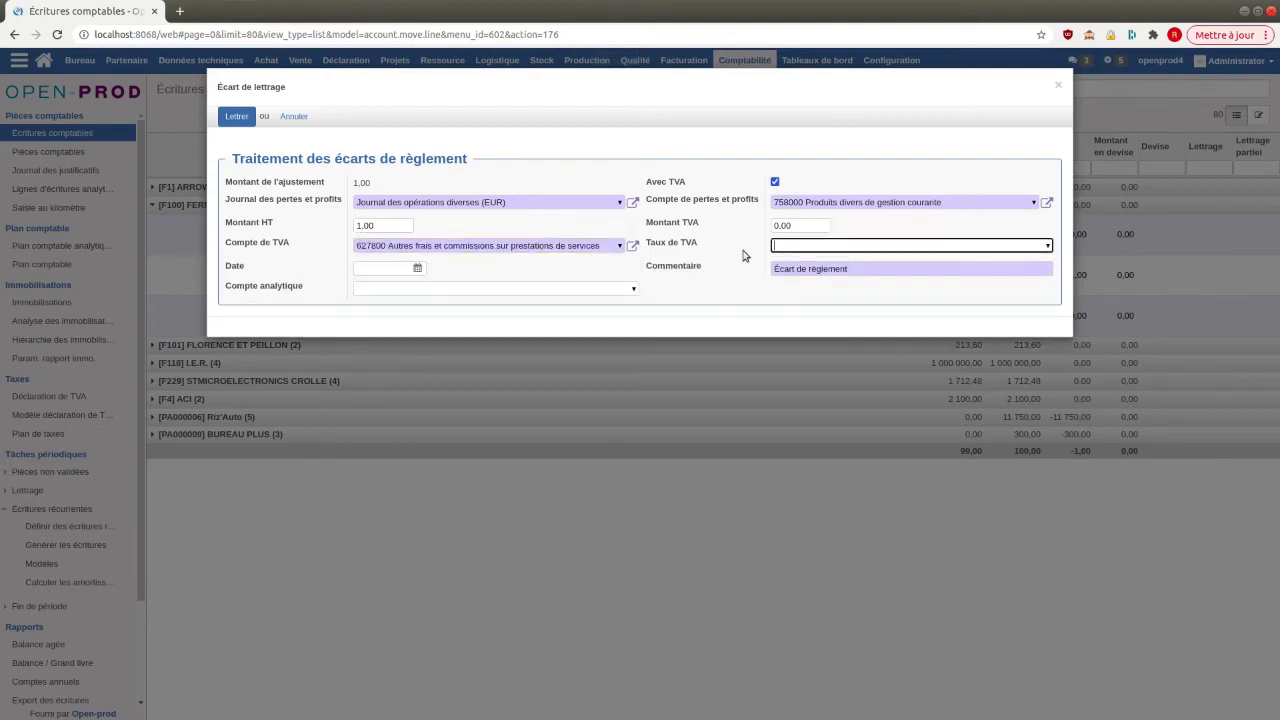
- Disable Avec TVA for the settlement difference, reconcile FERROPEM's entries with the adjustment, and collapse the FERROPEM group
left_click(775, 184)
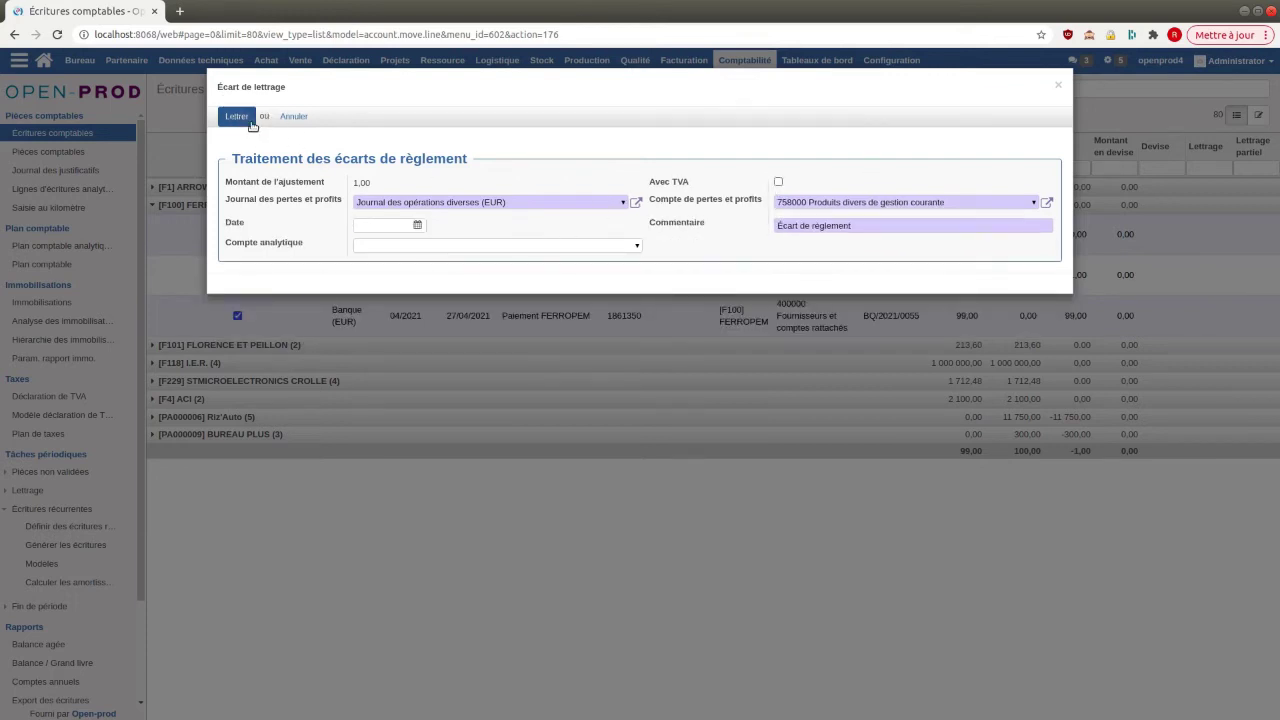
left_click(247, 121)
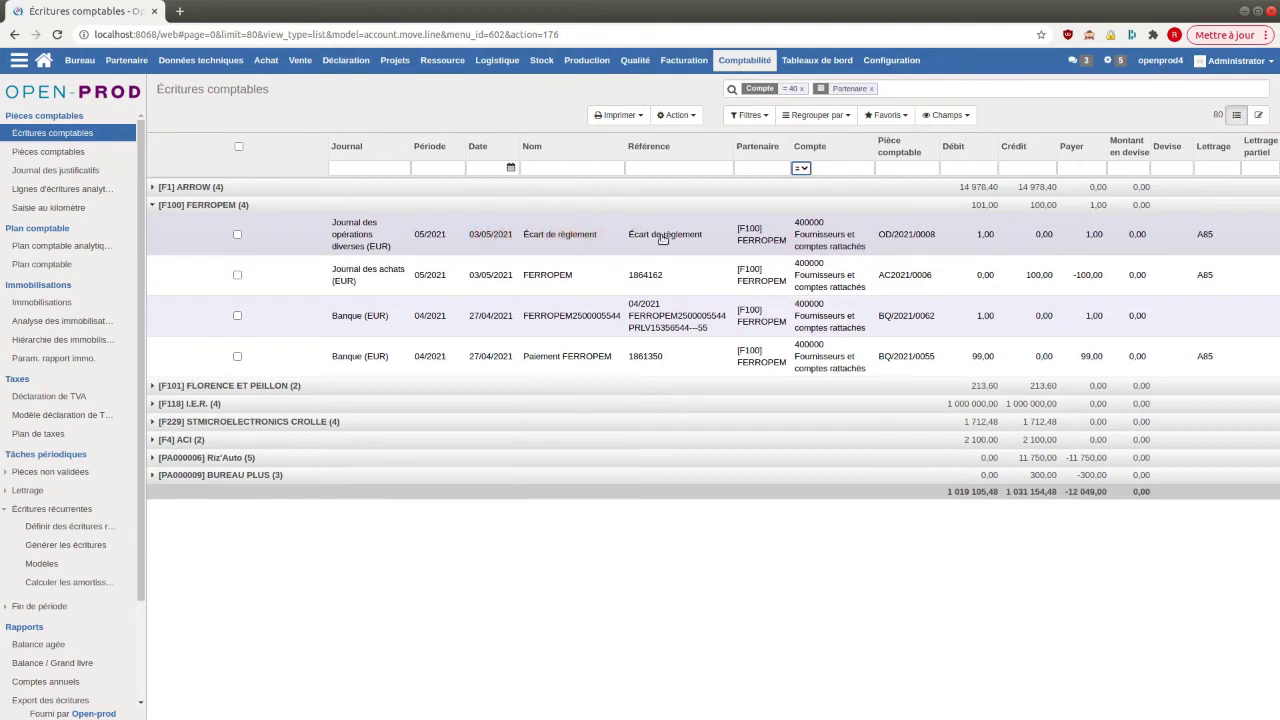
left_click(243, 206)
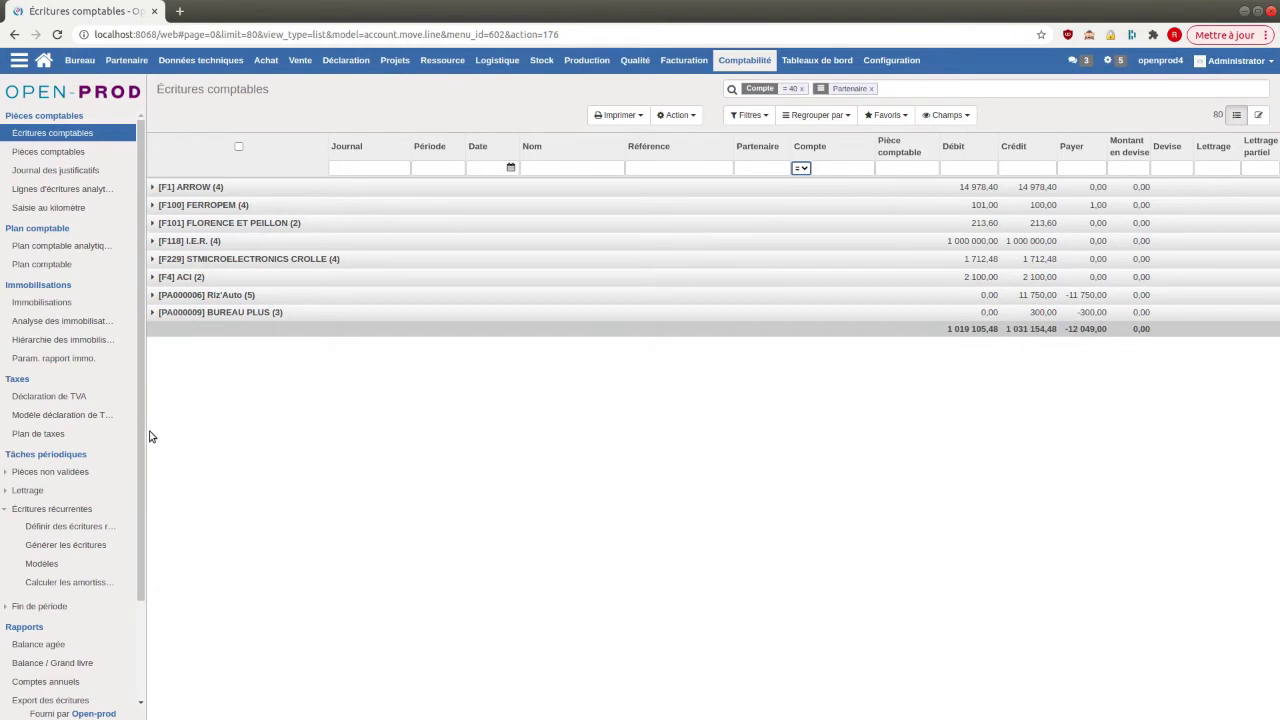
- Open Lettrage par partenaire from the periodic reconciliation tasks
left_click(8, 510)
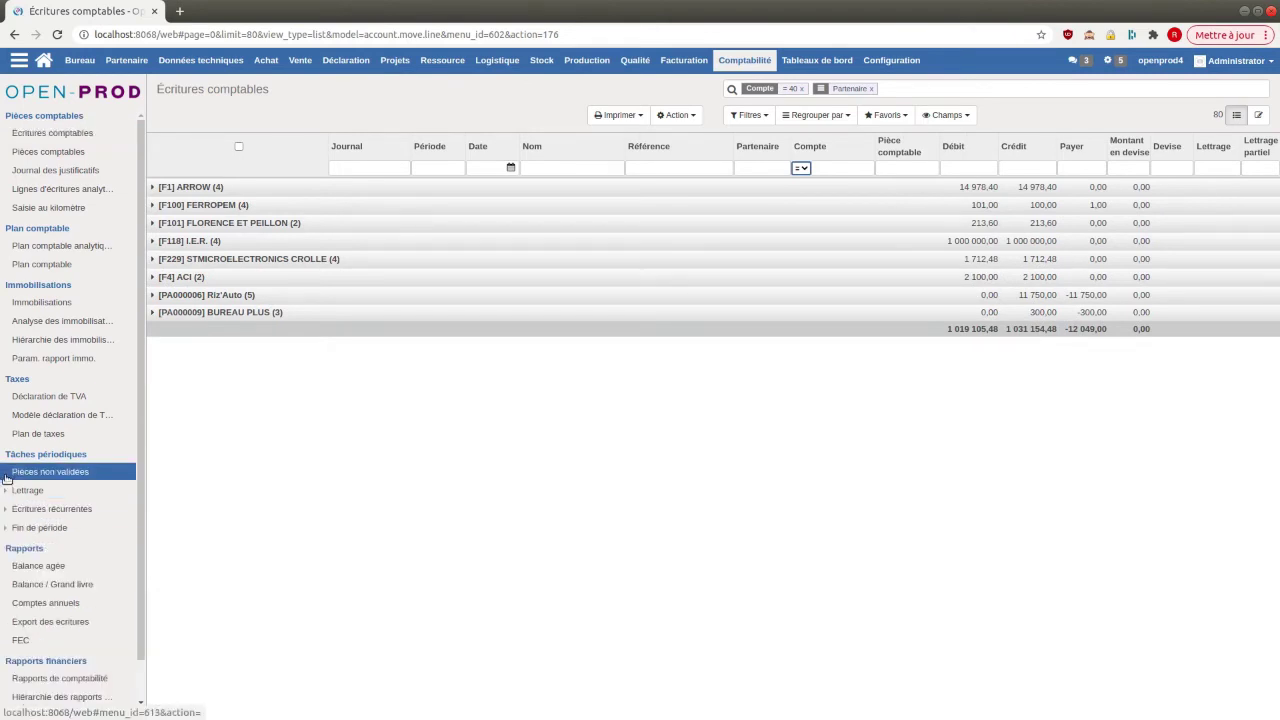
left_click(27, 490)
left_click(70, 527)
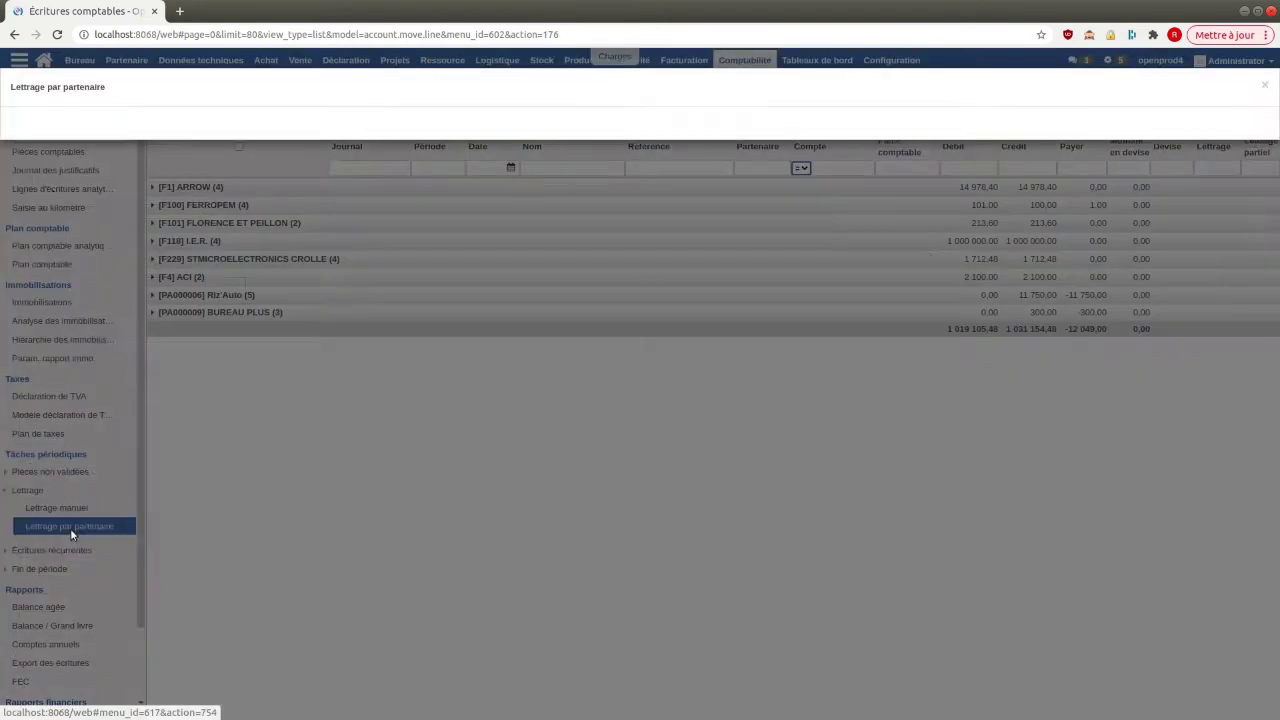
- Set the partner type to Fournisseur and the filter to À lettrer for the reconciliation by partner
left_click(628, 141)
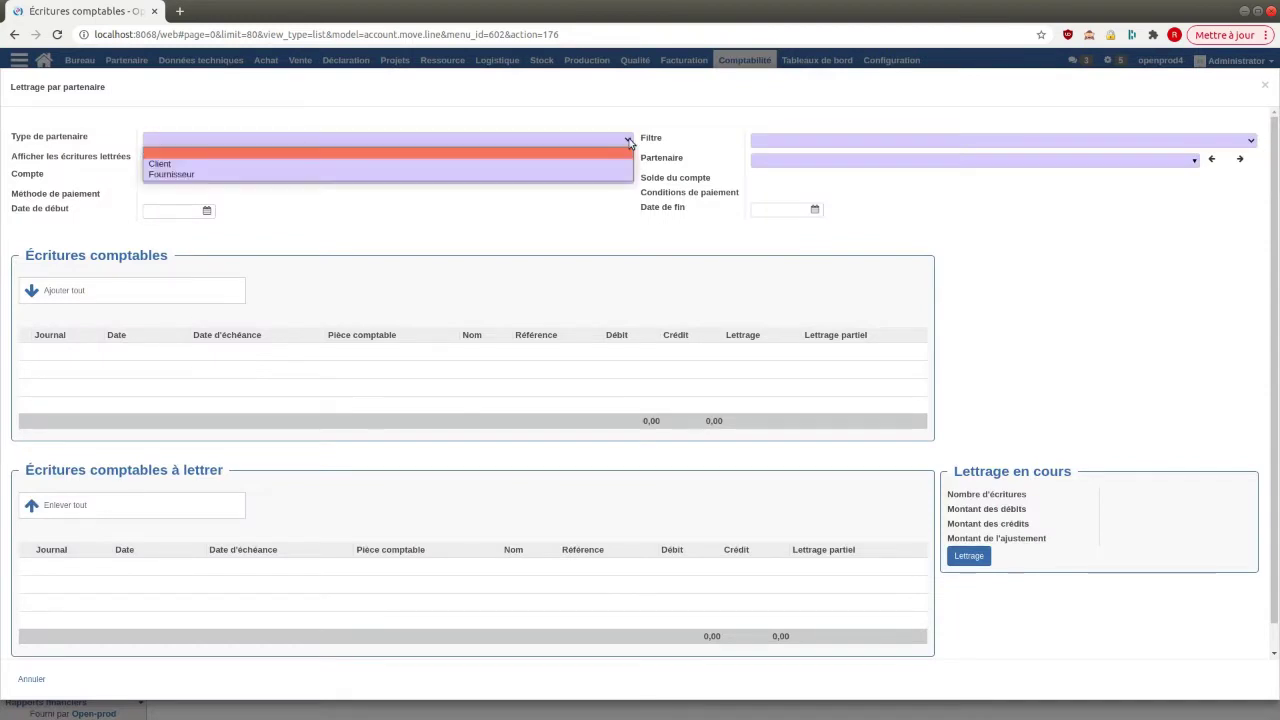
left_click(179, 175)
left_click(1246, 141)
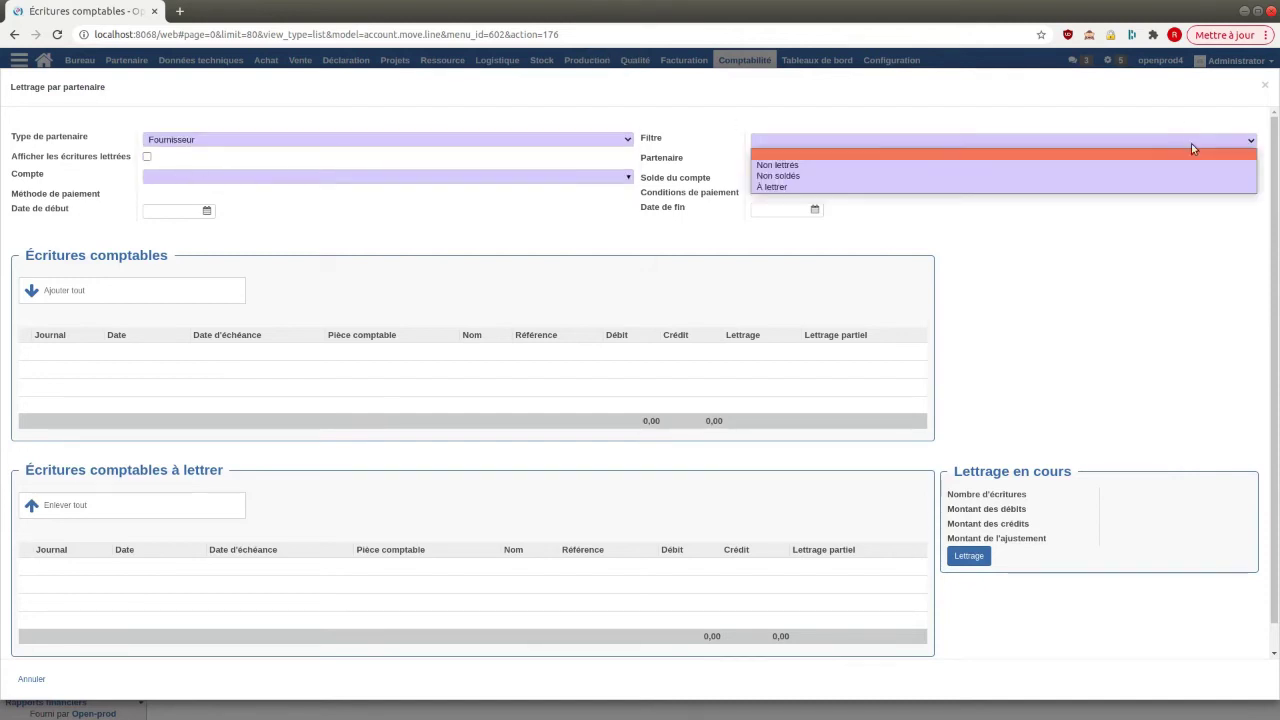
left_click(778, 188)
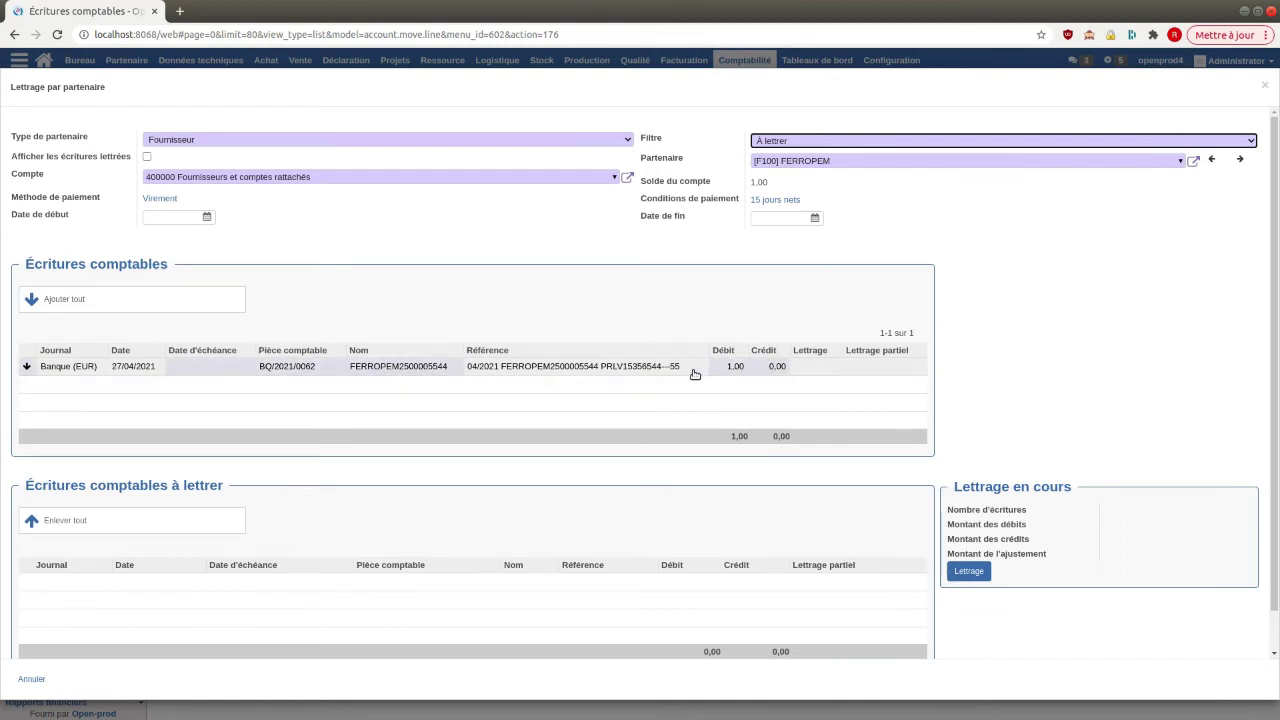
- Advance to supplier FLORENCE ET PEILLON, add all its accounting entries to the reconciliation and reconcile them
left_click(1240, 161)
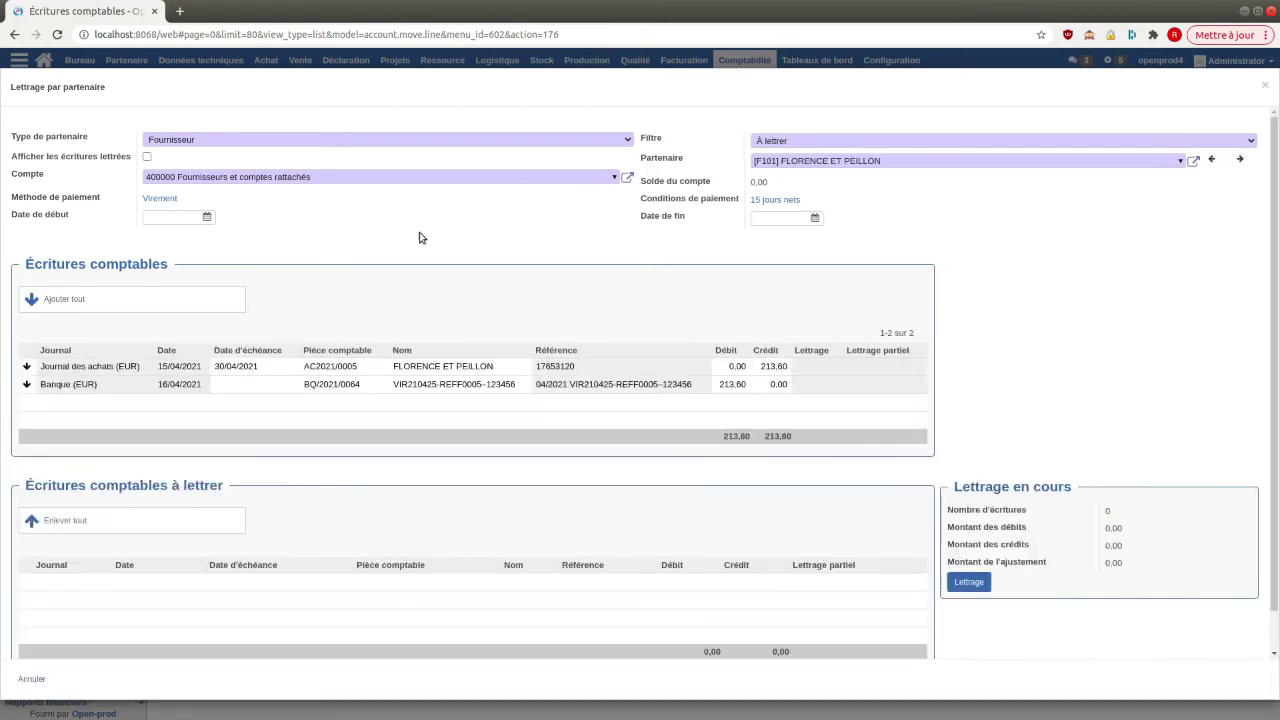
left_click(53, 302)
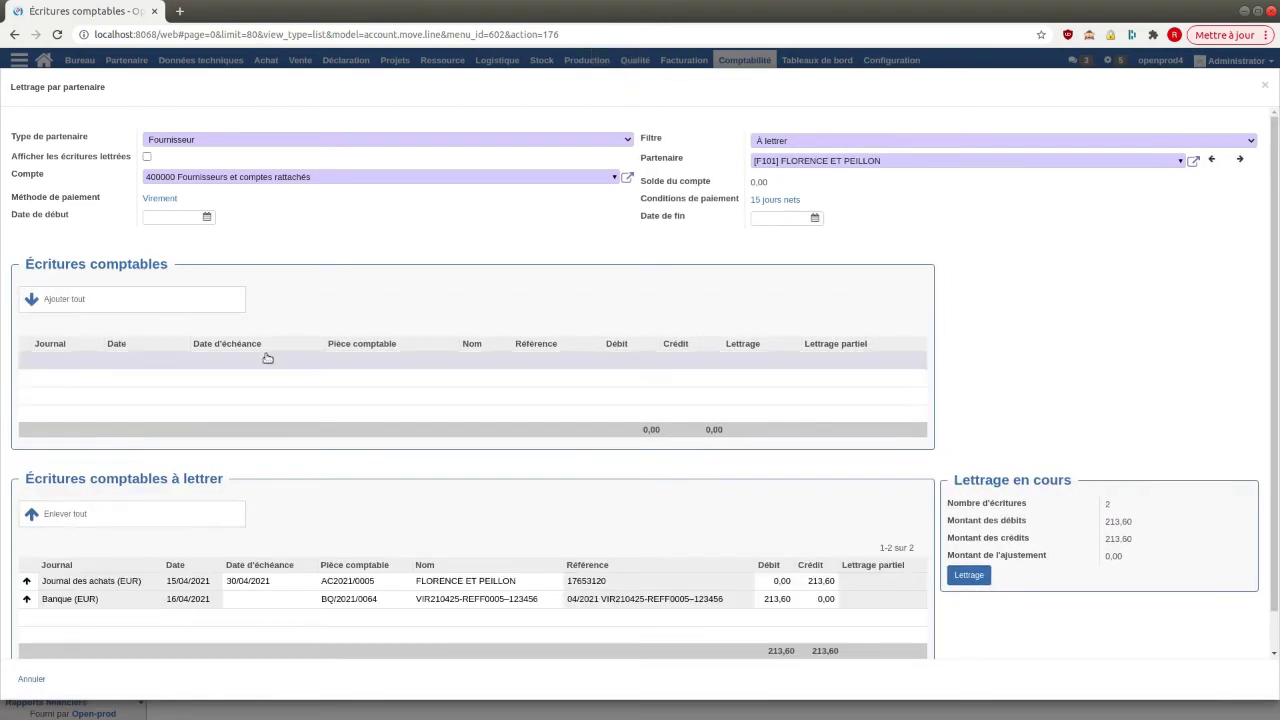
scroll(294, 523, "down", 1)
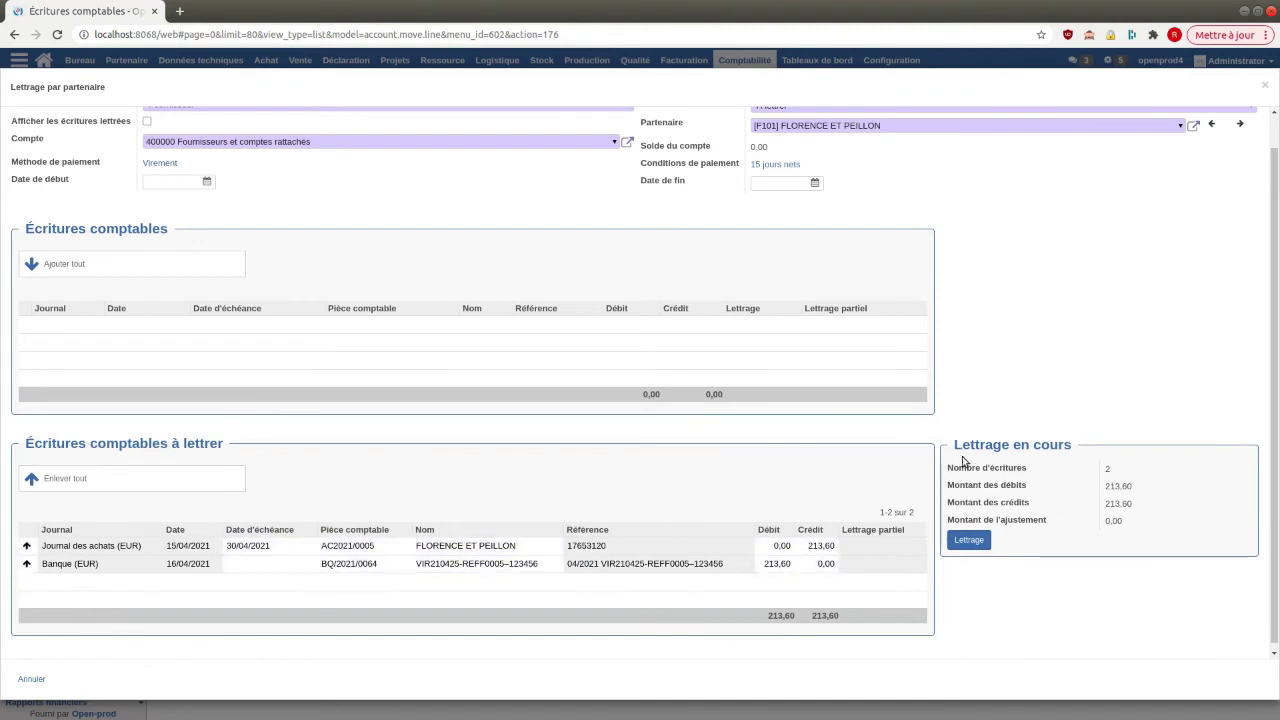
left_click_drag(955, 445, 1060, 445)
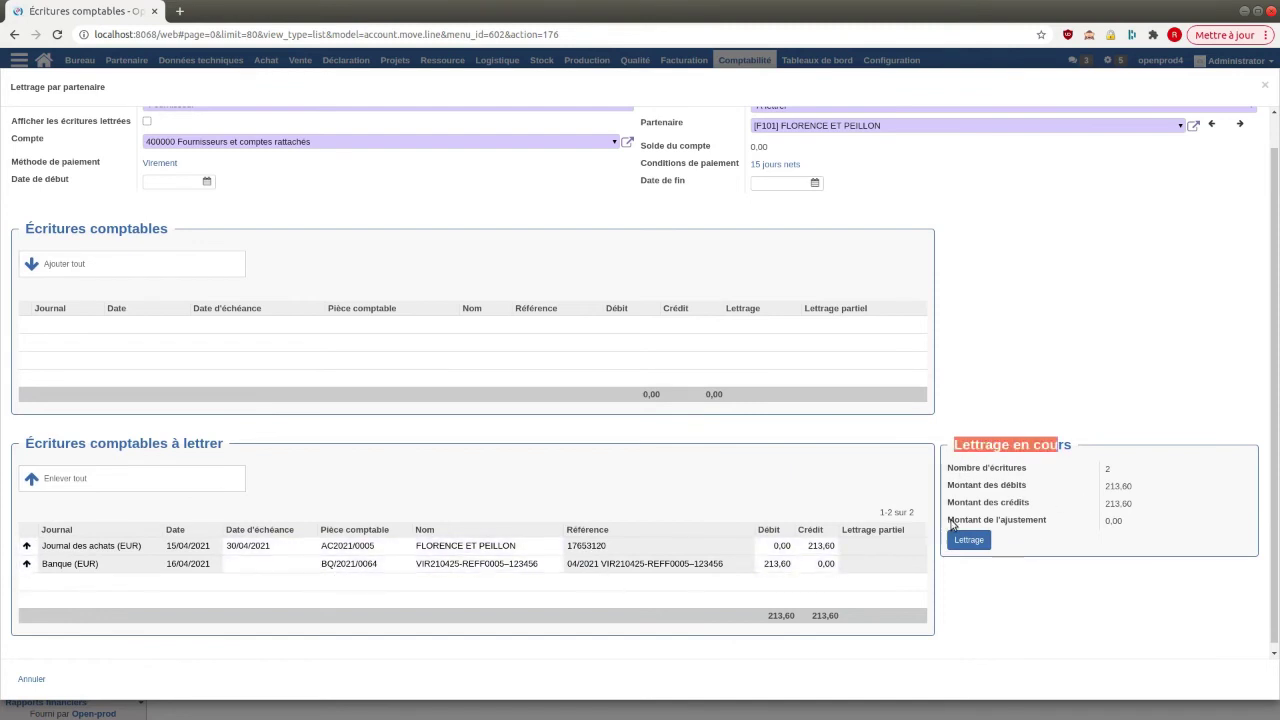
left_click_drag(955, 520, 1047, 520)
left_click(1046, 551)
left_click(968, 540)
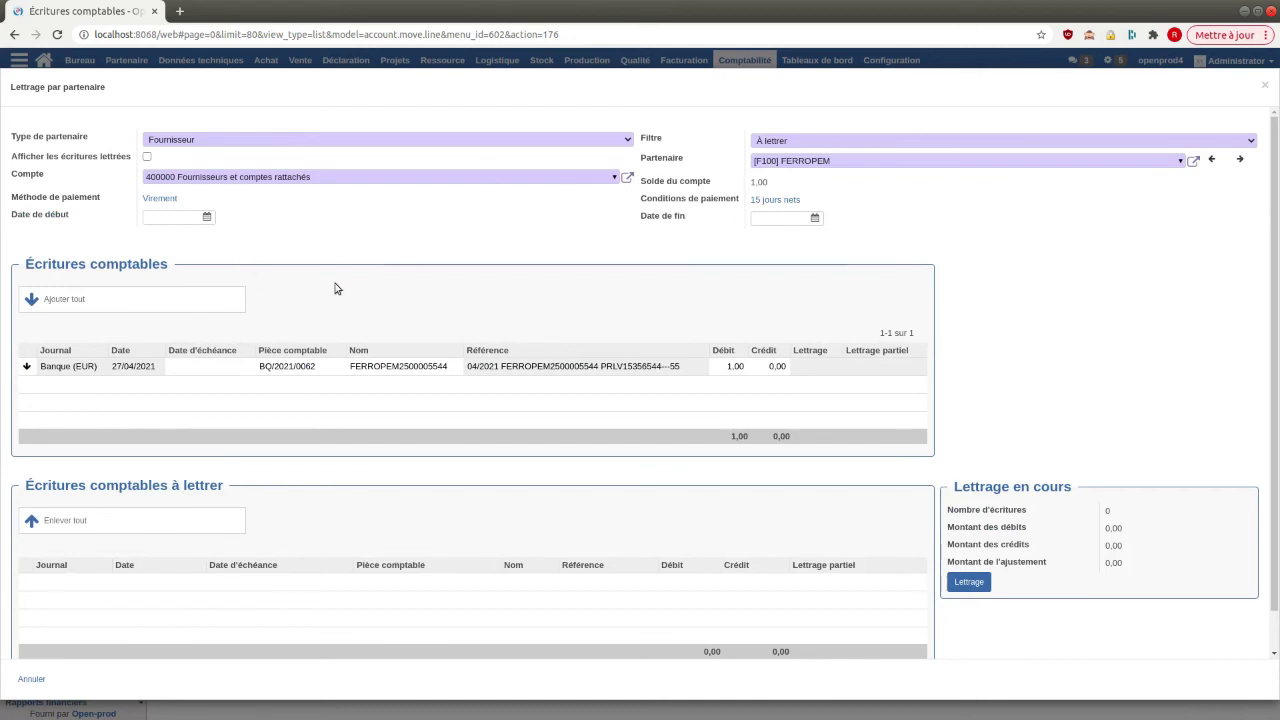
- Change the partner type from supplier to Client for the reconciliation by partner
left_click(1179, 164)
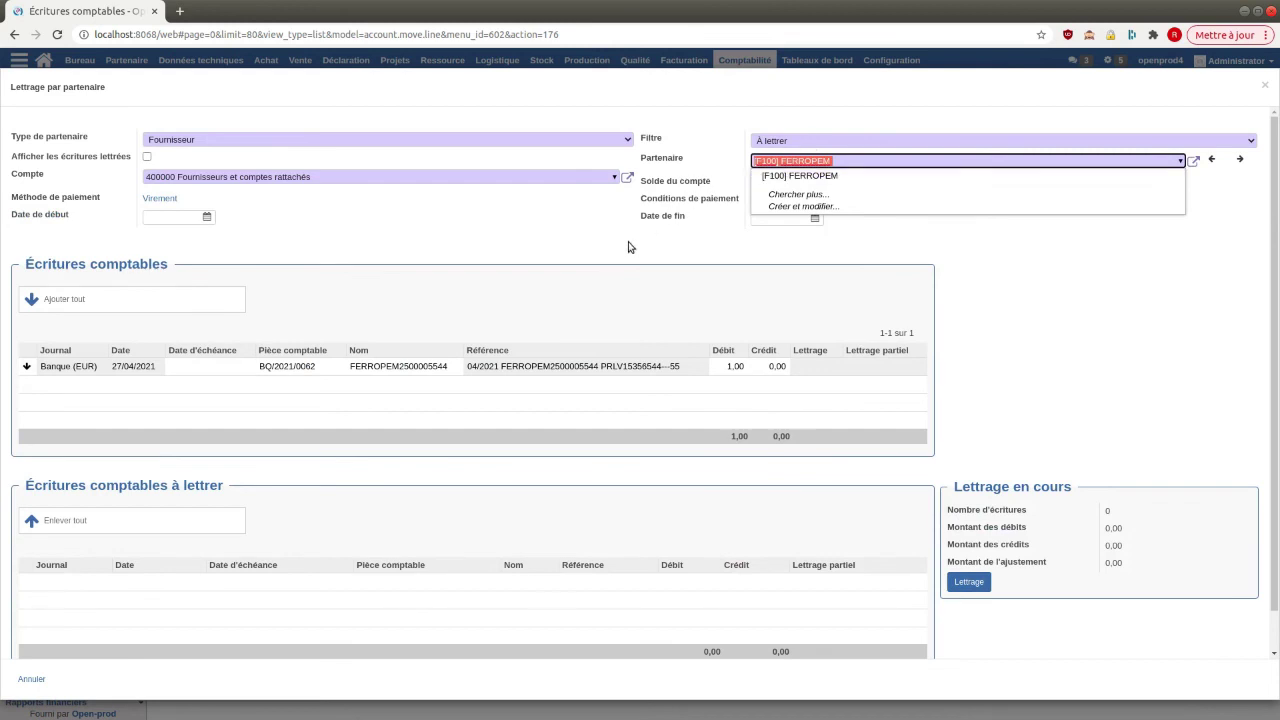
left_click(577, 232)
left_click(645, 145)
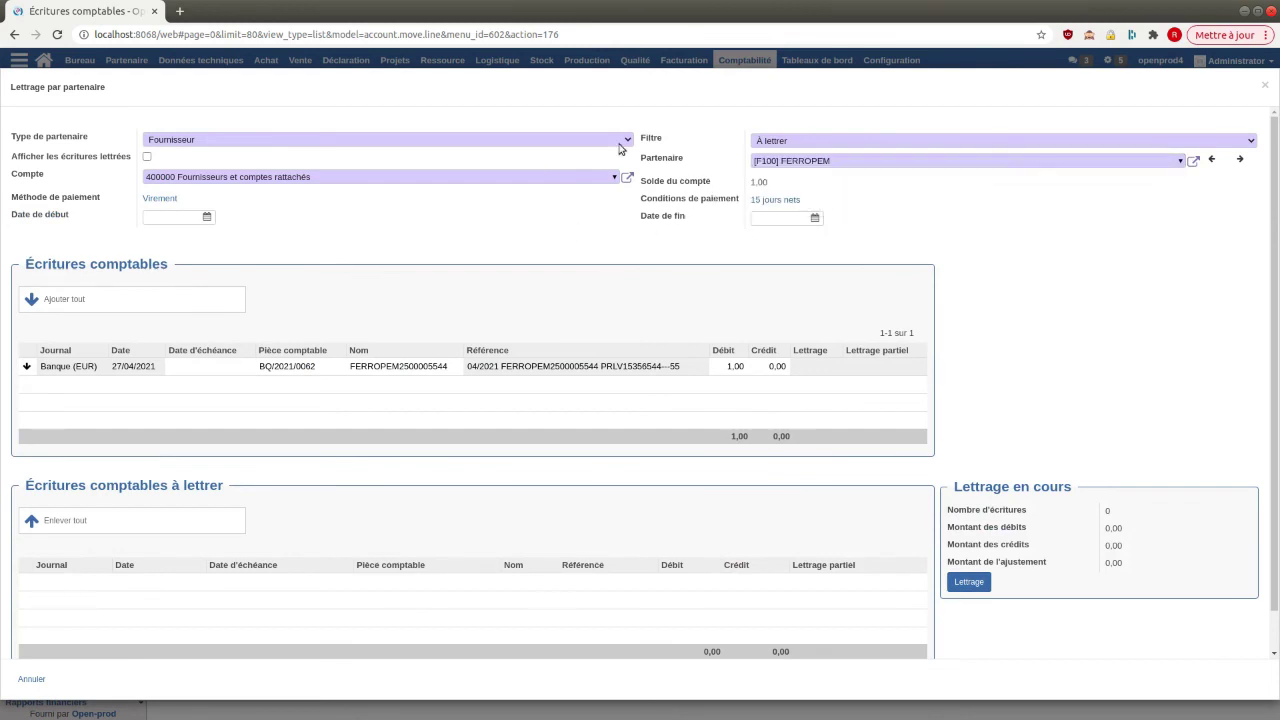
left_click(628, 138)
left_click(224, 162)
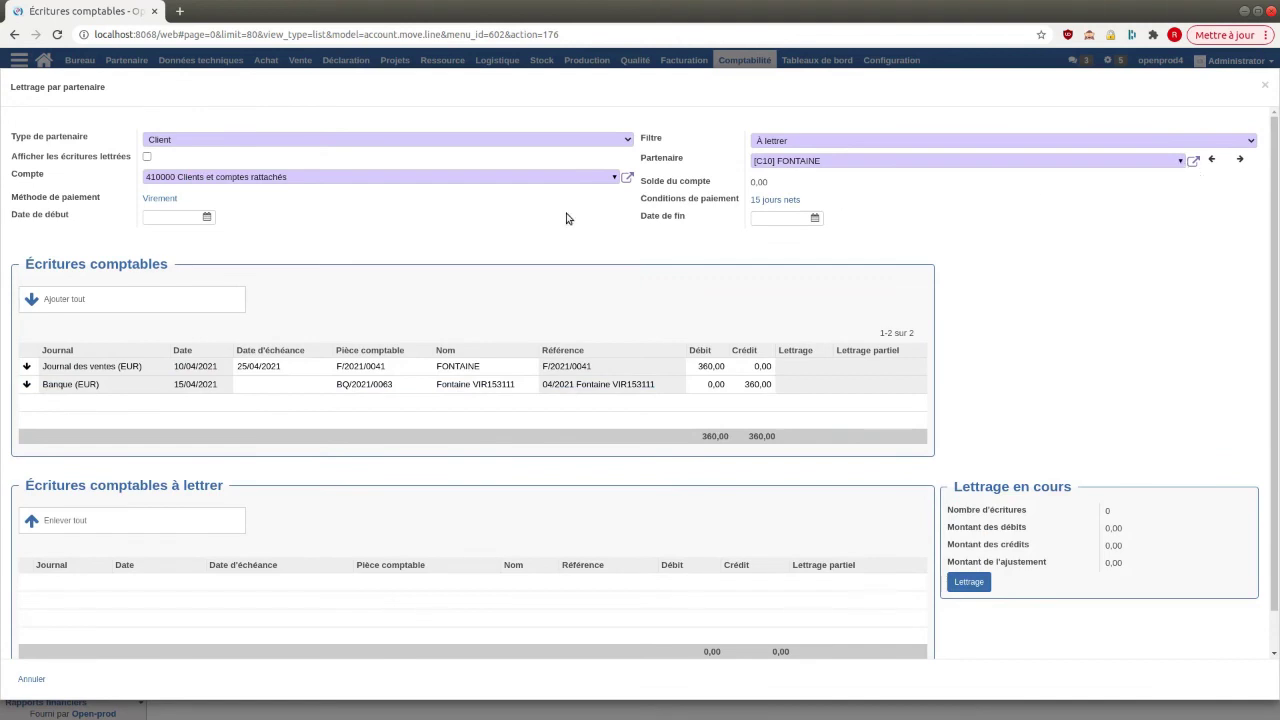
- Add all accounting entries of customers FONTAINE and ETIREX to their reconciliations and reconcile each customer's entries
left_click(60, 299)
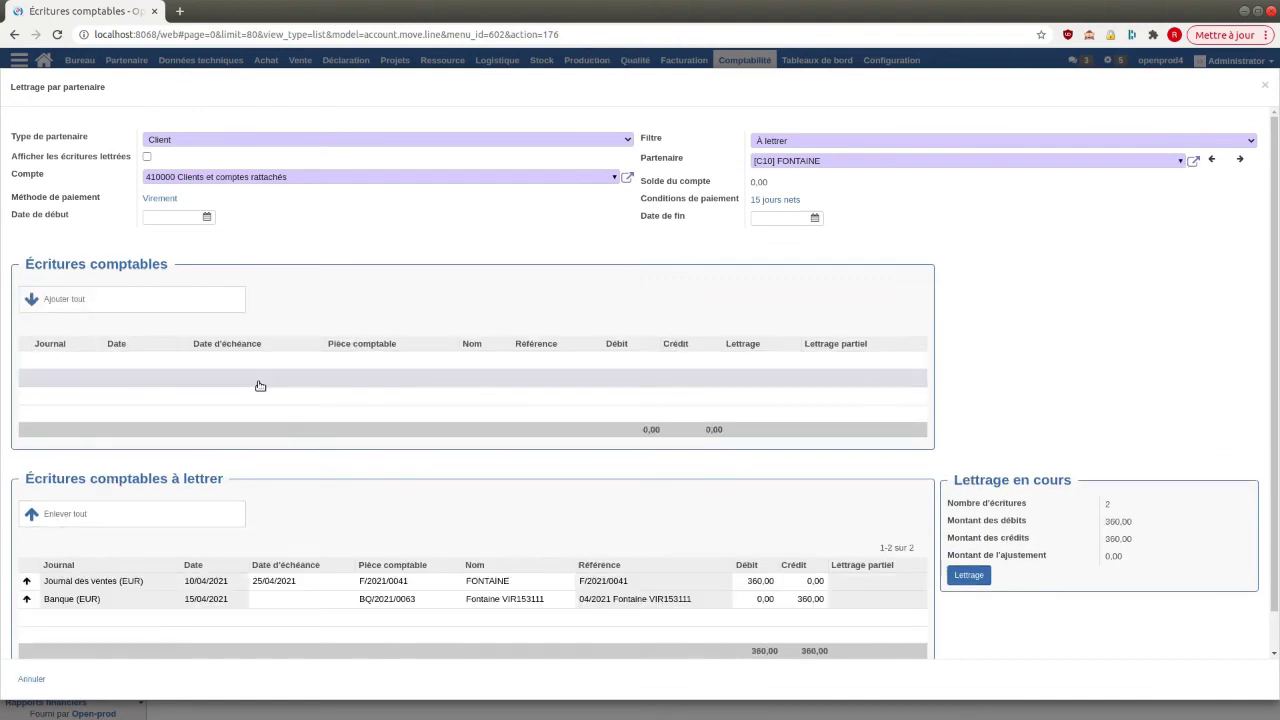
left_click(968, 575)
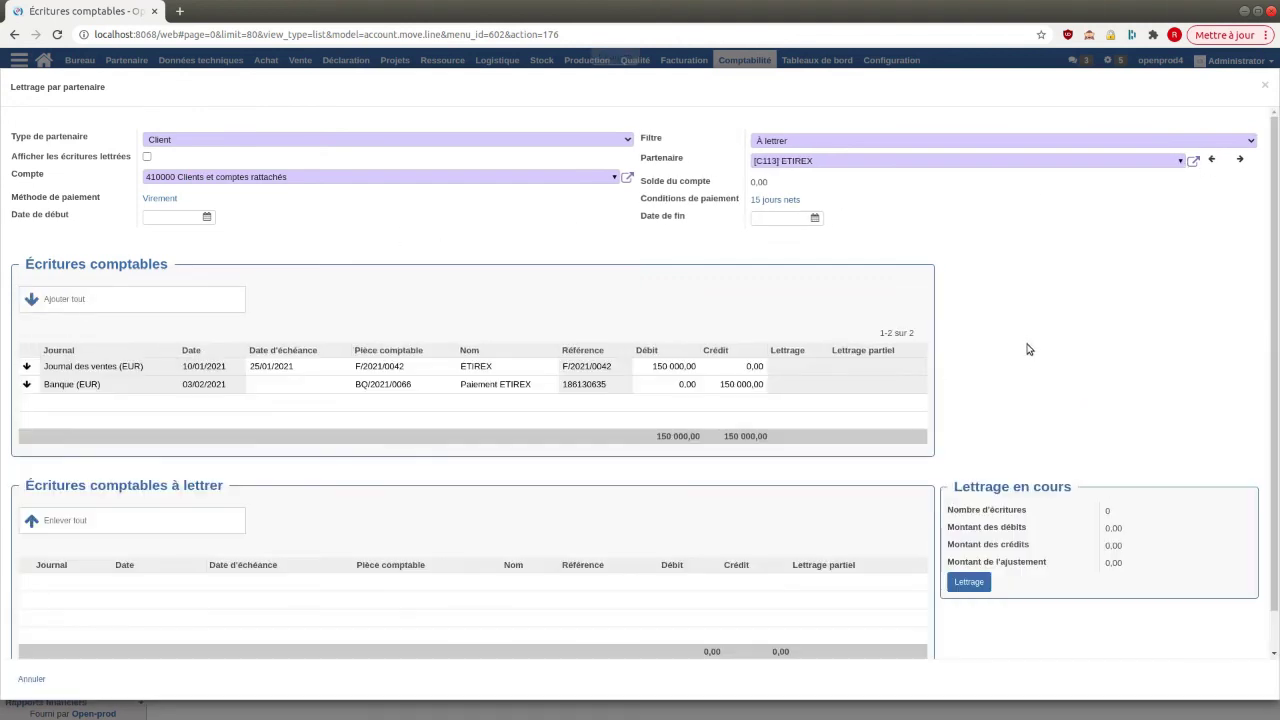
left_click(60, 299)
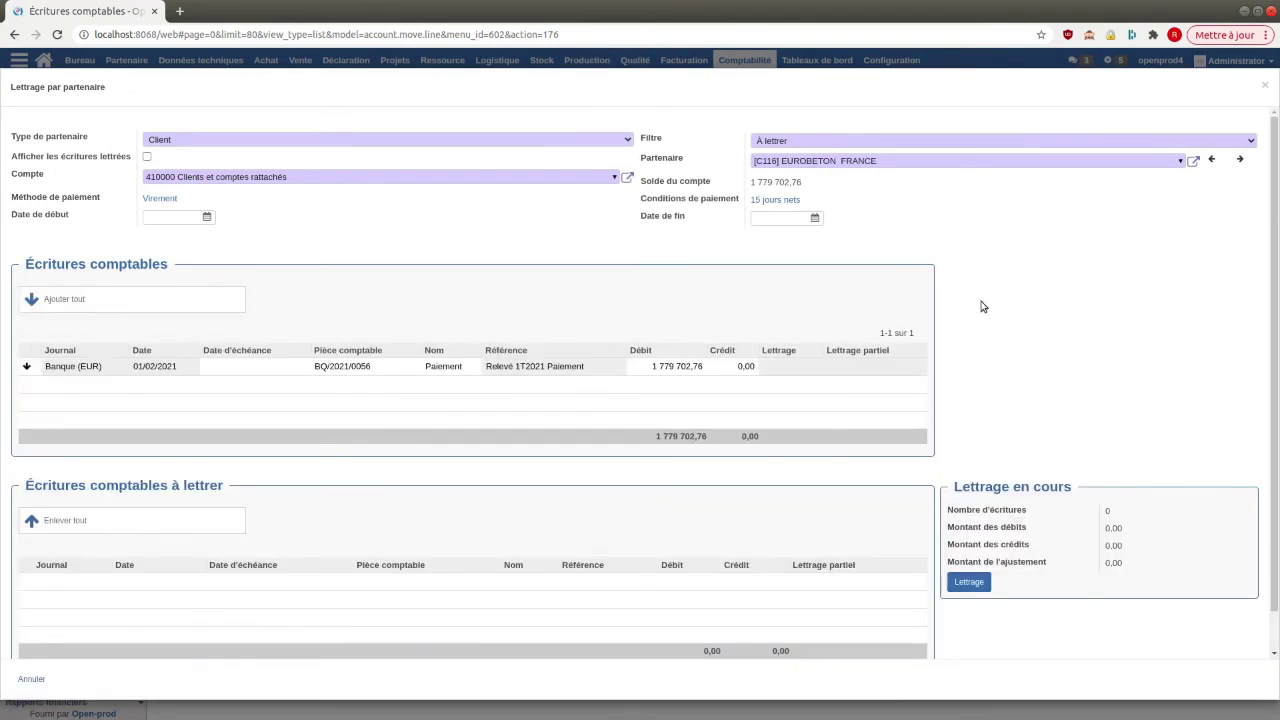
- Try to advance to the customer after EUROBETON FRANCE, and close the reconciliation by partner
left_click(1240, 159)
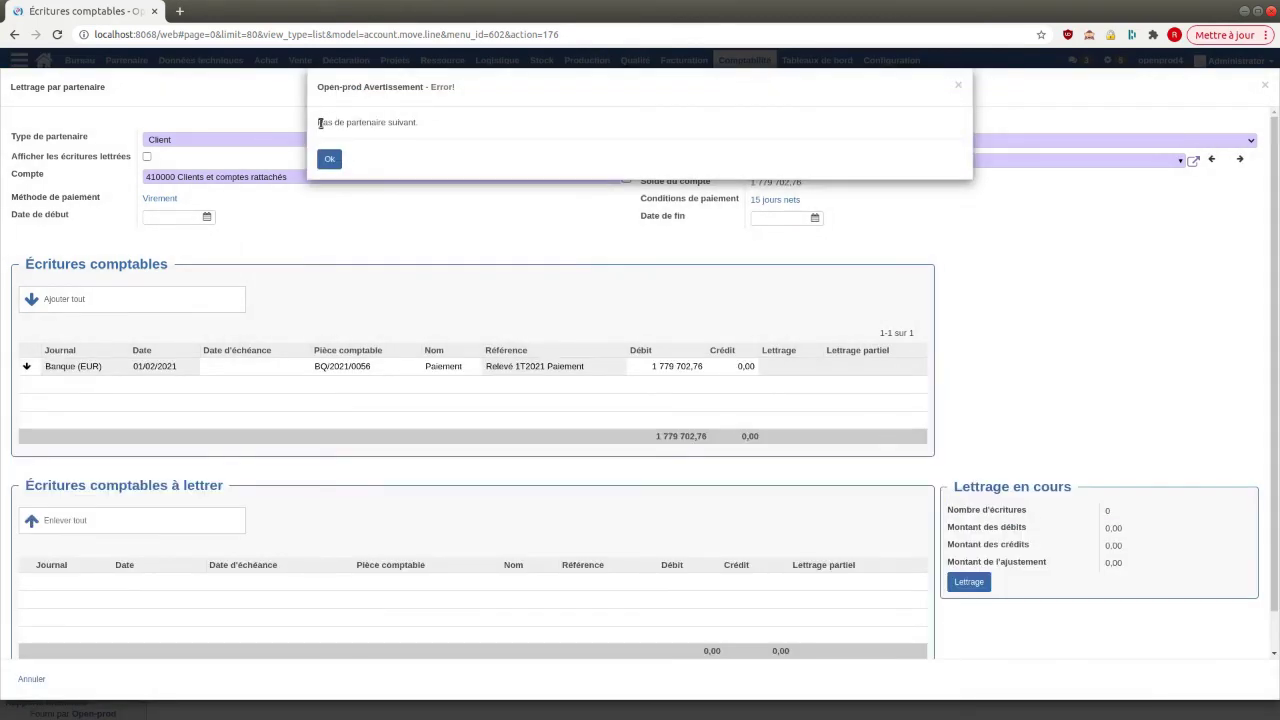
left_click_drag(321, 122, 422, 122)
left_click(337, 160)
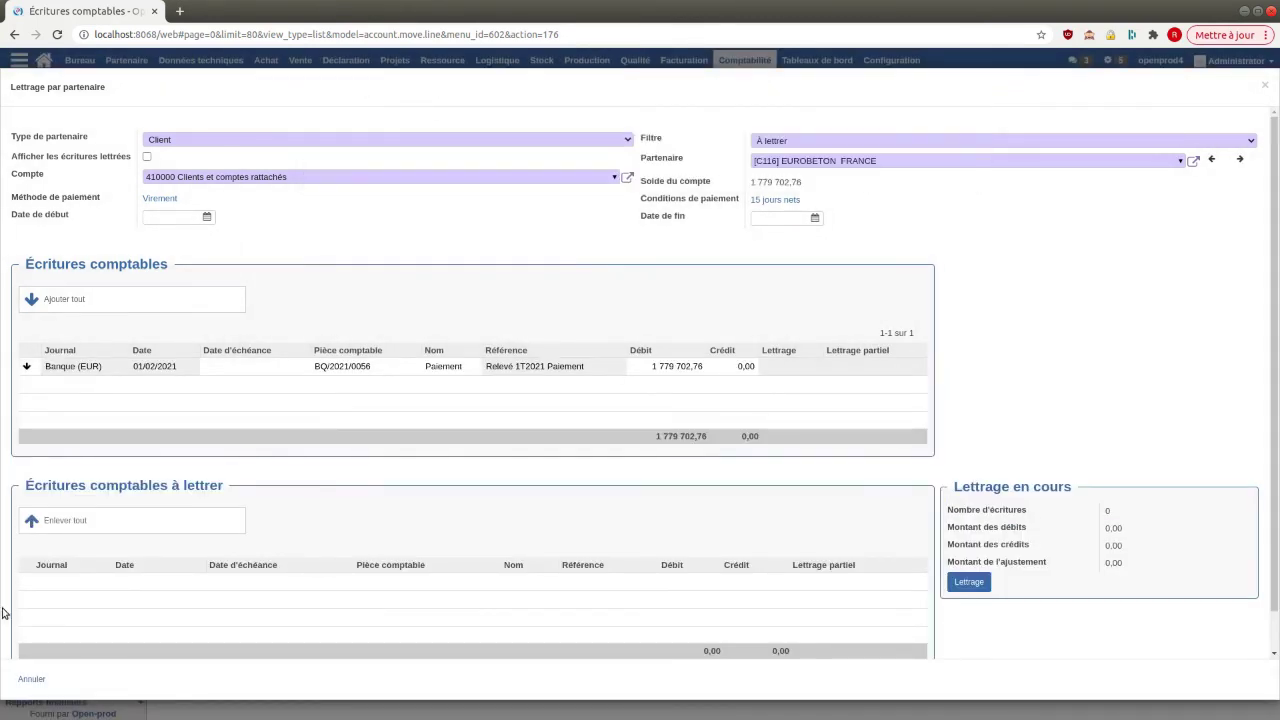
left_click(31, 679)
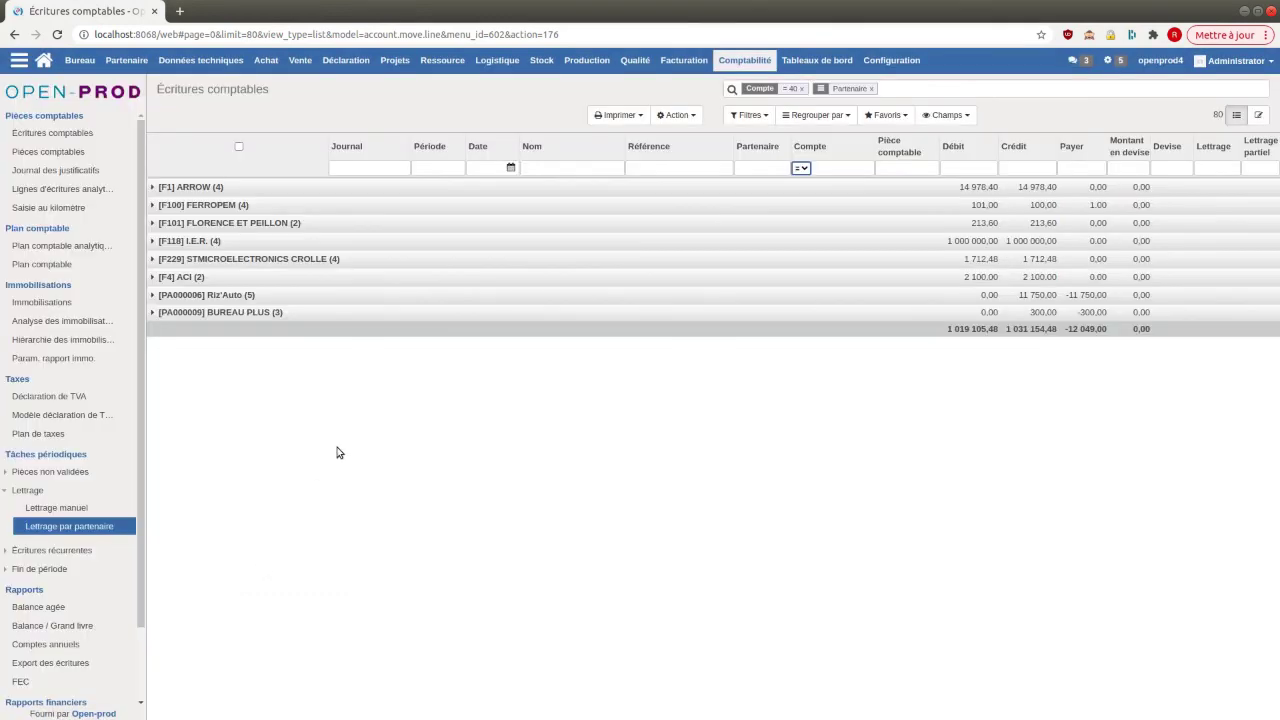